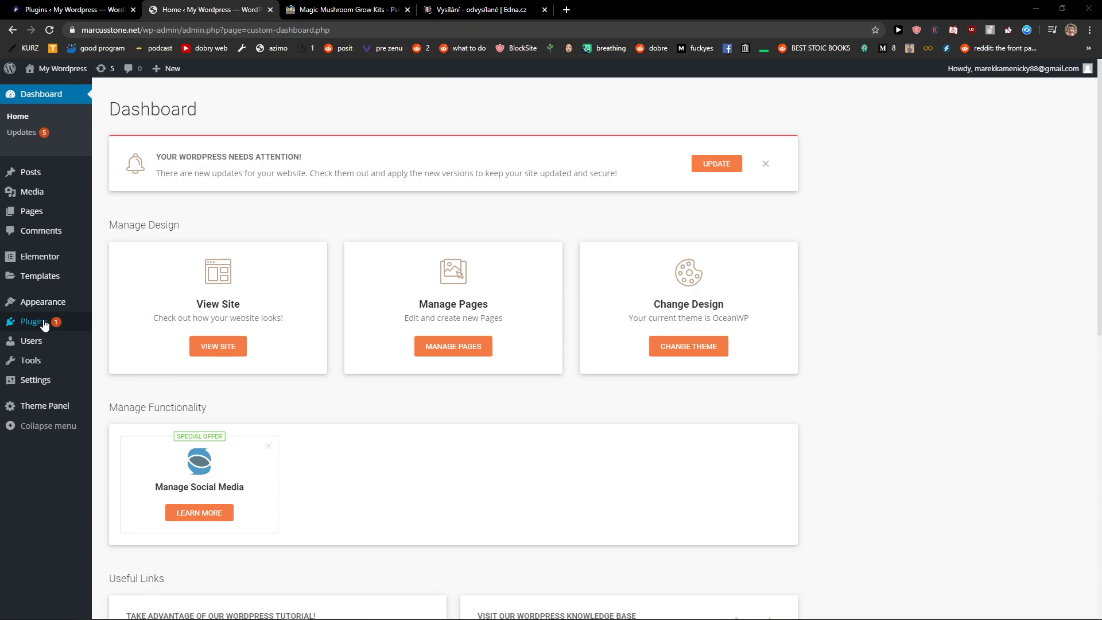
- Open the Plugins list from the Dashboard sidebar
click(26, 322)
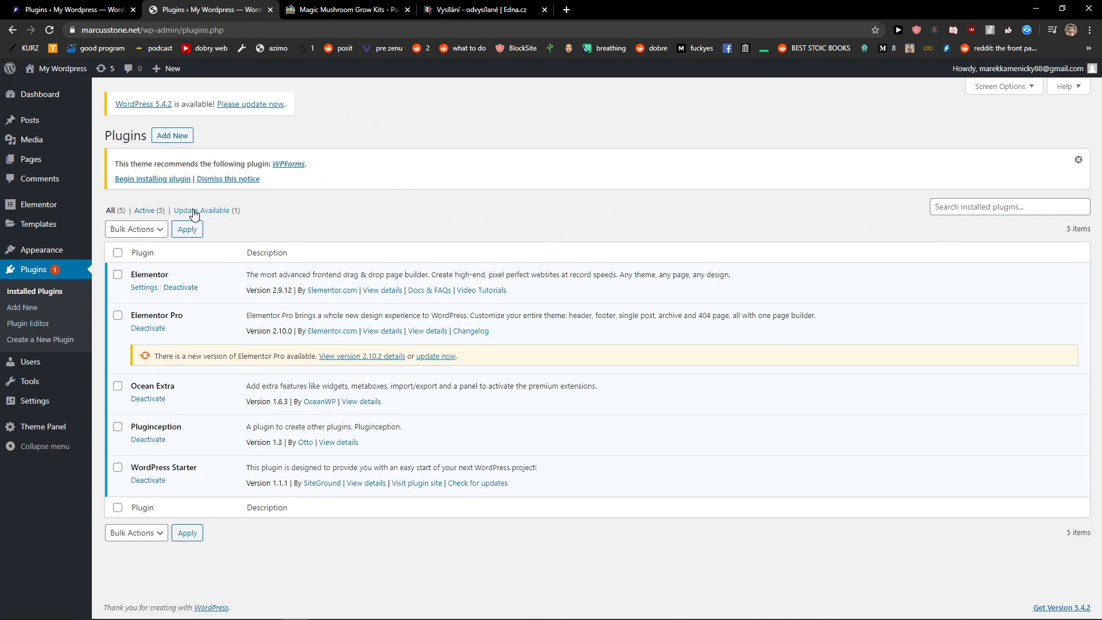
- Search plugins for 'recipes', then install and activate WP Recipe Maker
click(181, 131)
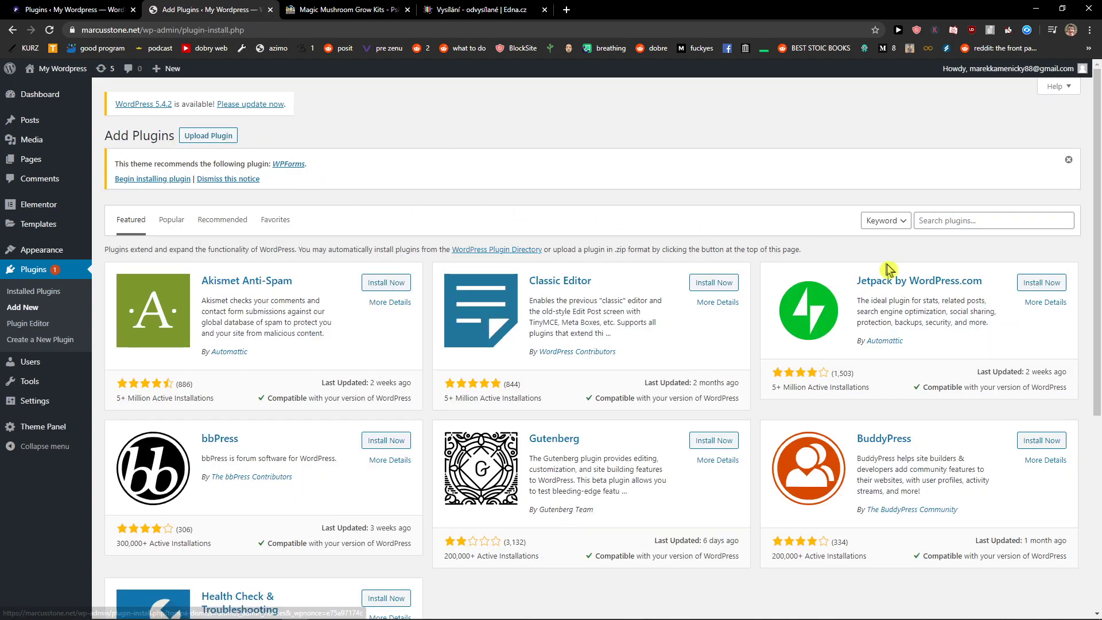
click(945, 222)
text(recipes)
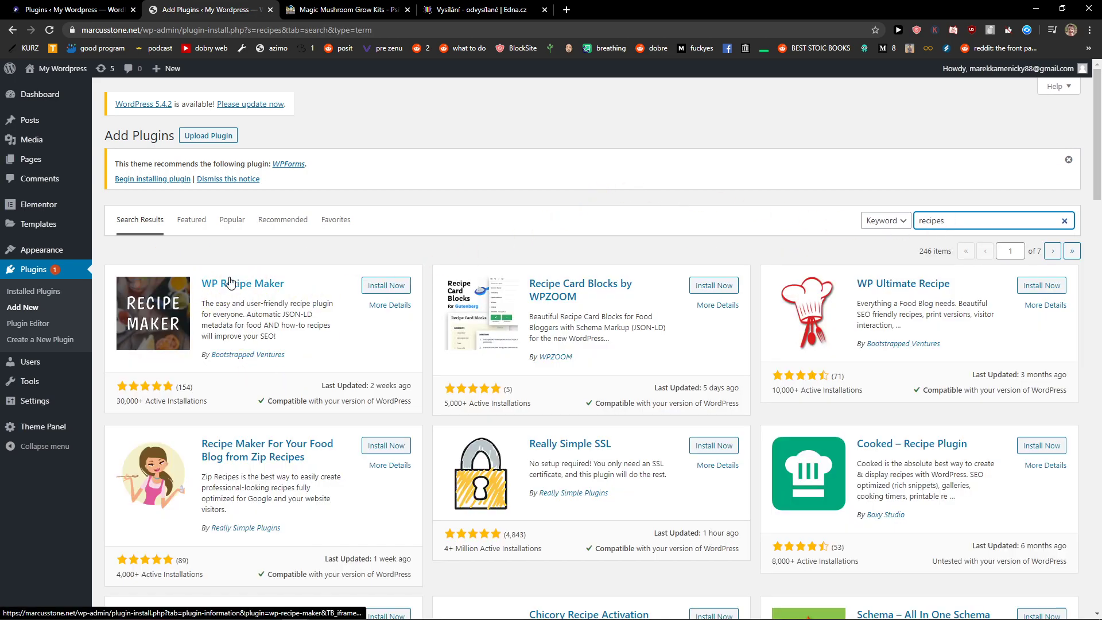
click(373, 287)
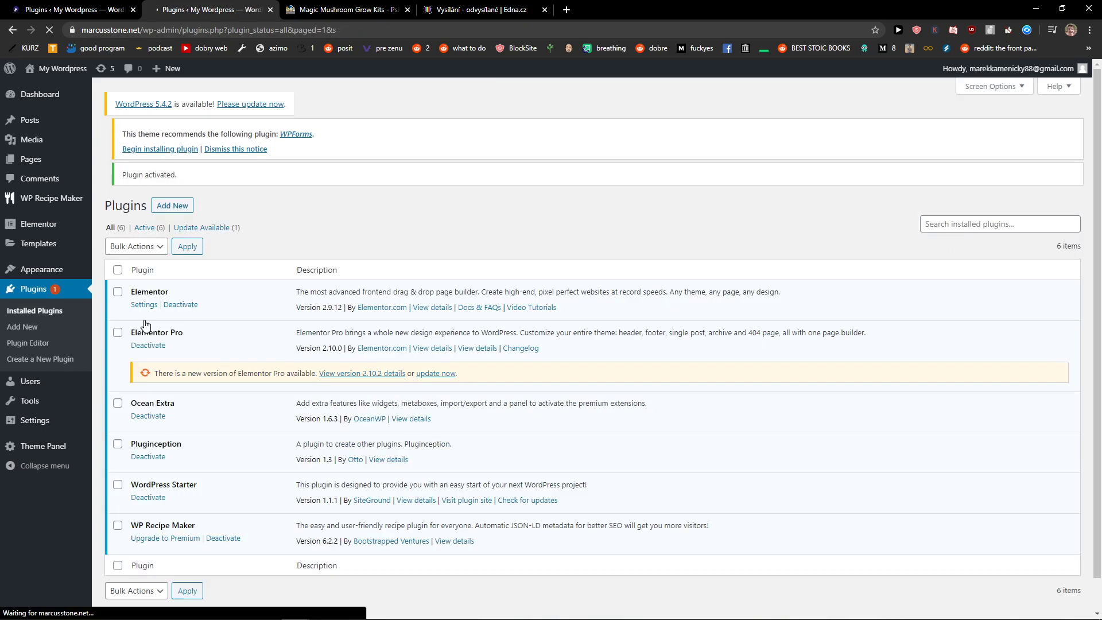
mouse_move(48, 199)
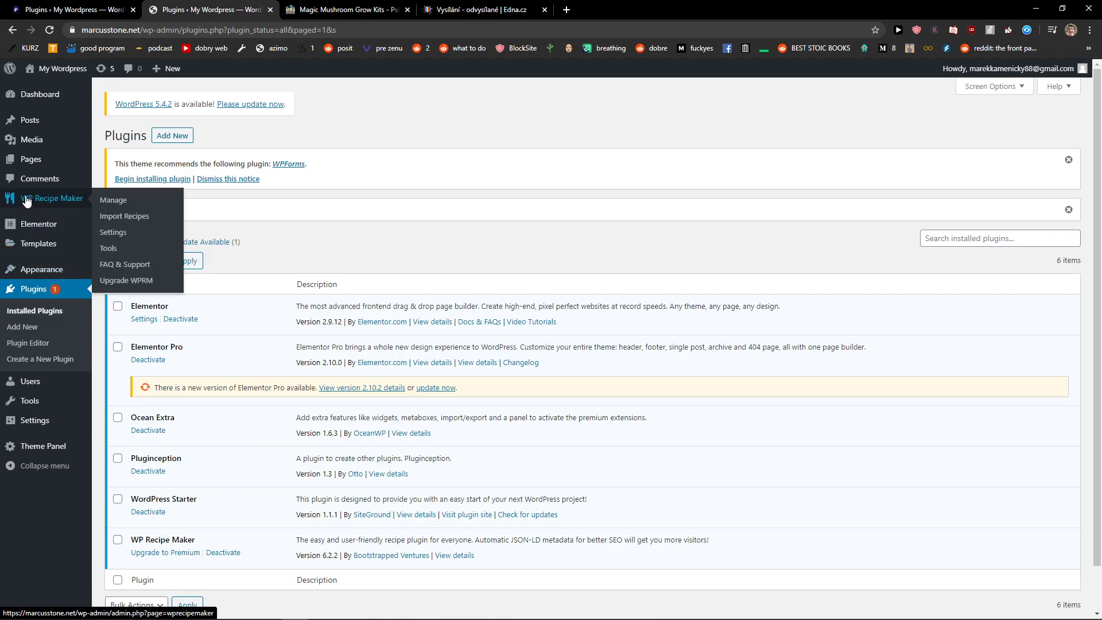
- Start the onboarding from FAQ & Support and expand the Elementor Page Builder instructions
click(71, 203)
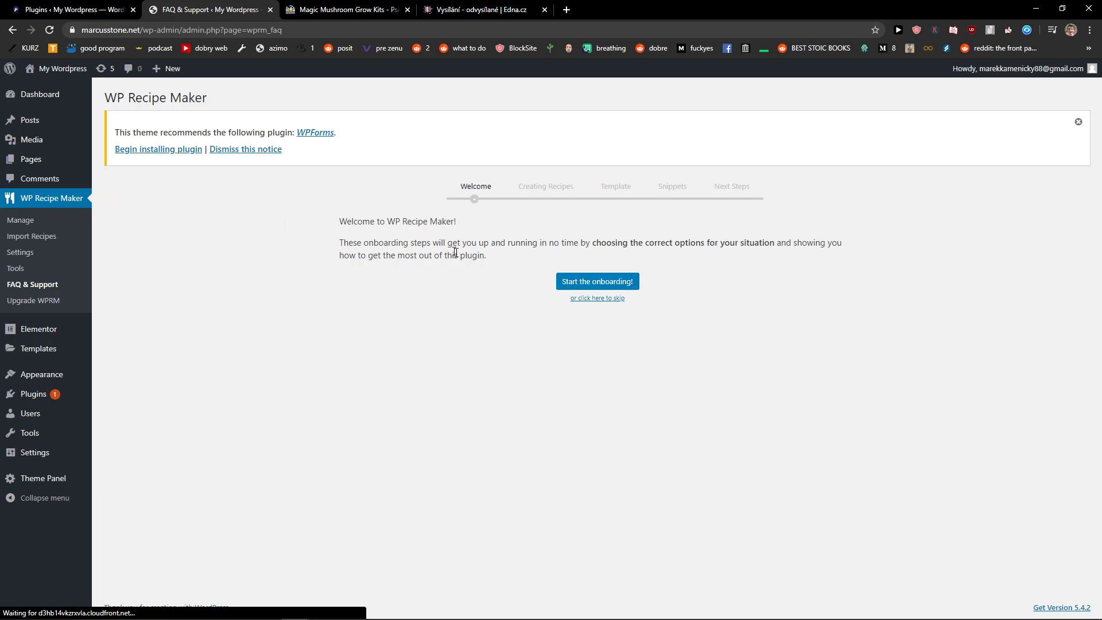
click(575, 286)
scroll(291, 310, down, 2)
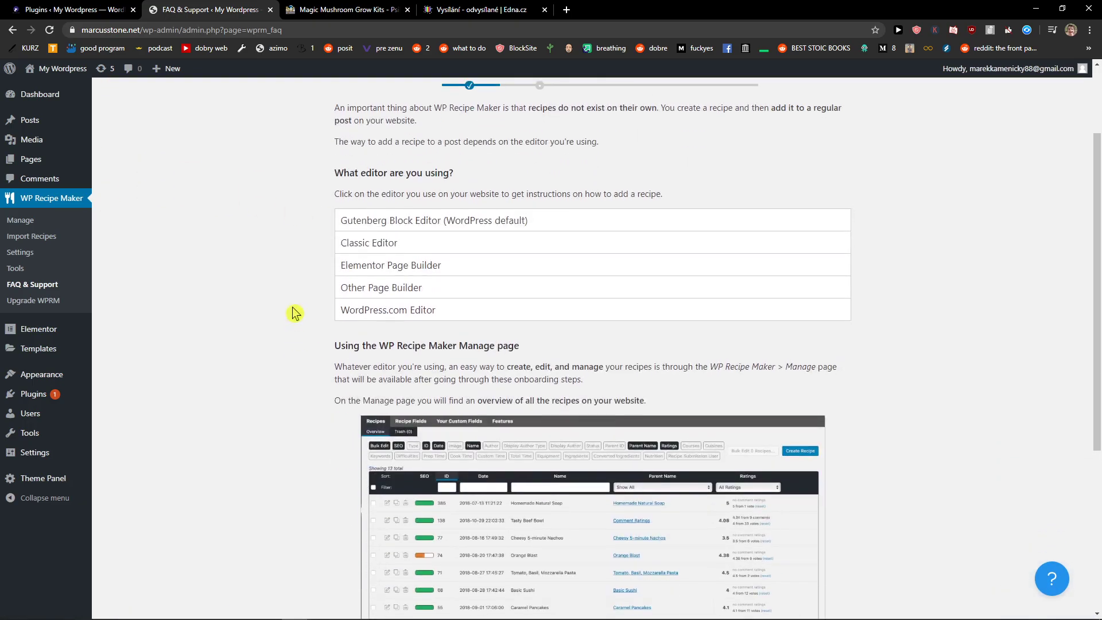
scroll(298, 302, up, 1)
scroll(302, 298, down, 1)
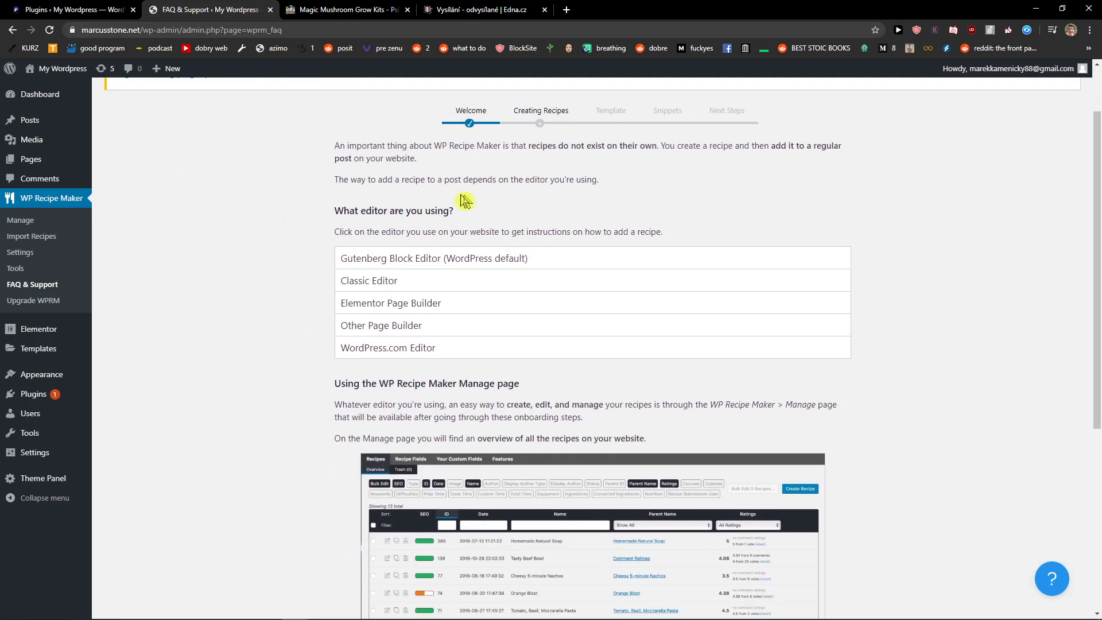
click(456, 312)
scroll(312, 323, down, 1)
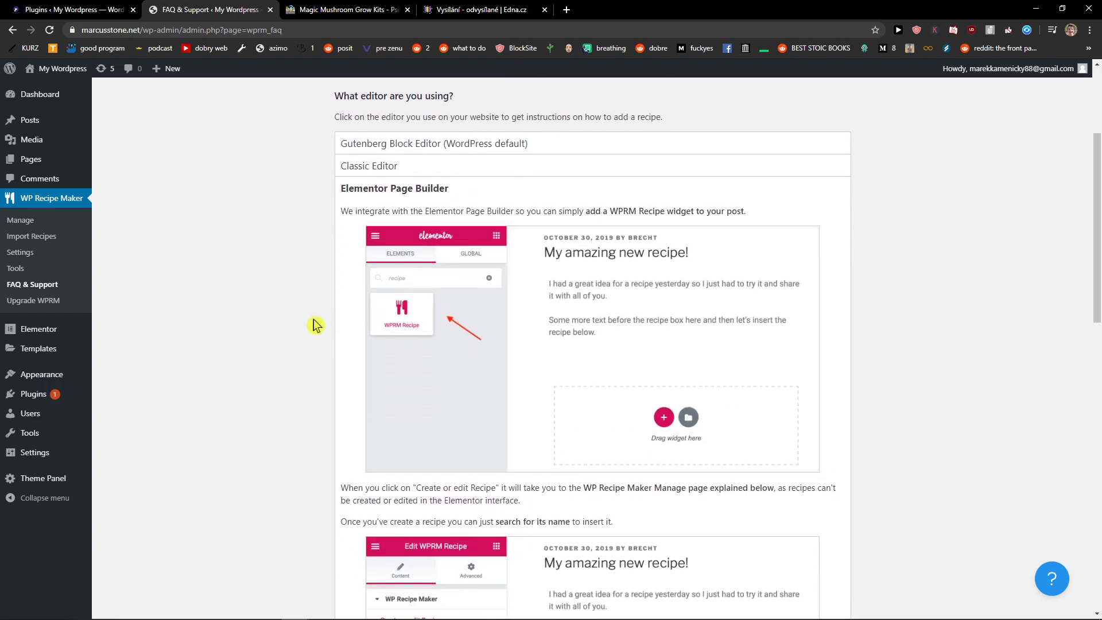
scroll(623, 320, down, 1)
scroll(379, 381, down, 1)
scroll(379, 381, down, 2)
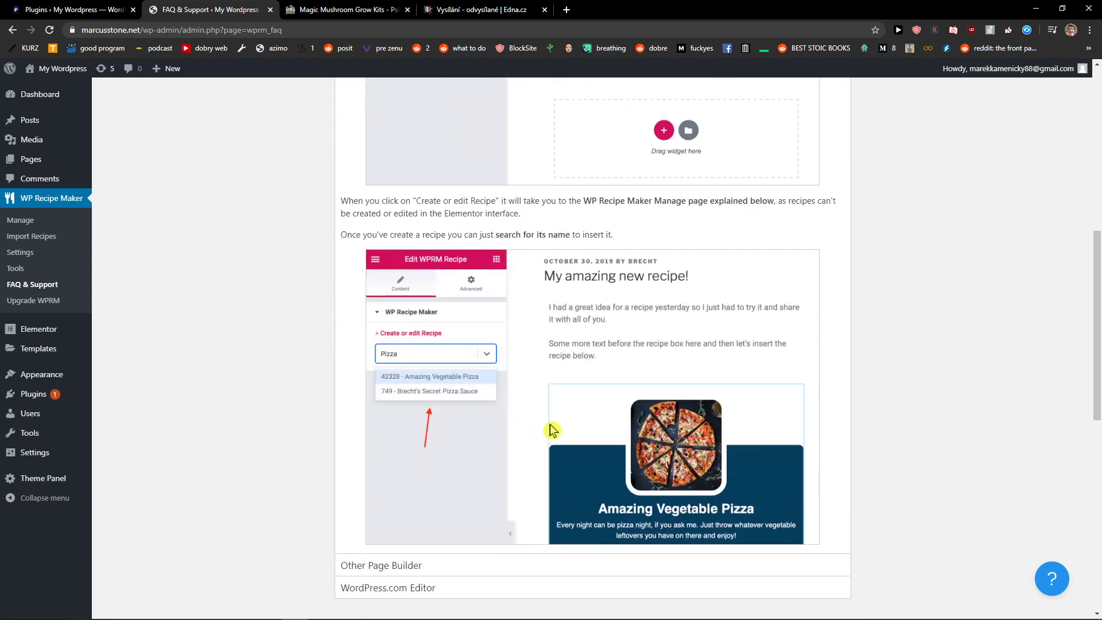
scroll(551, 427, down, 1)
scroll(432, 438, down, 3)
scroll(327, 411, down, 1)
scroll(327, 411, down, 1)
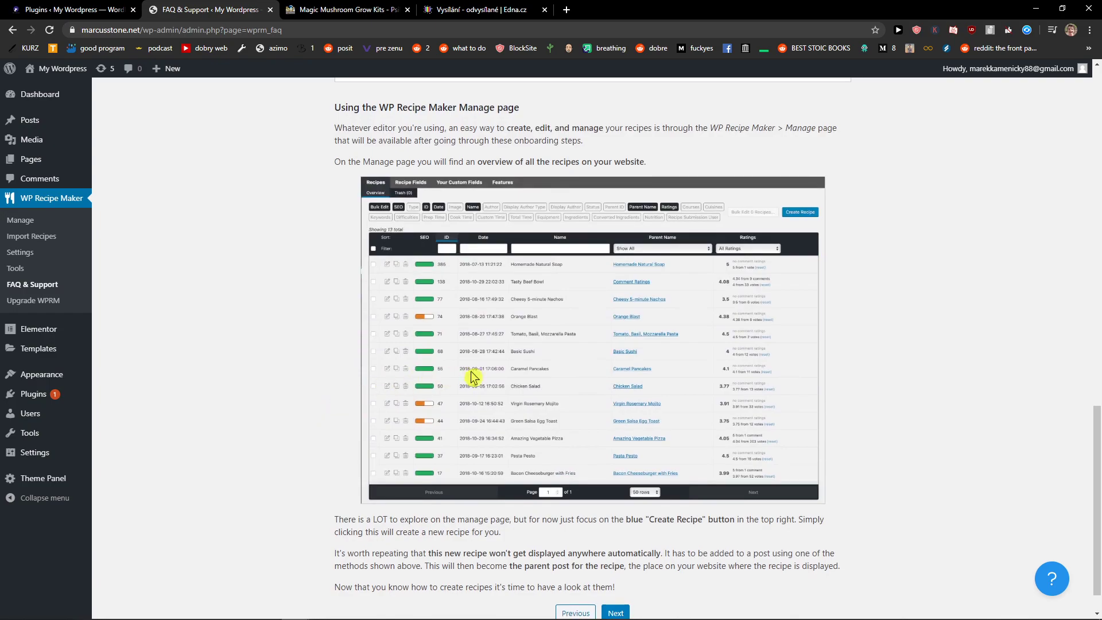
scroll(457, 262, down, 1)
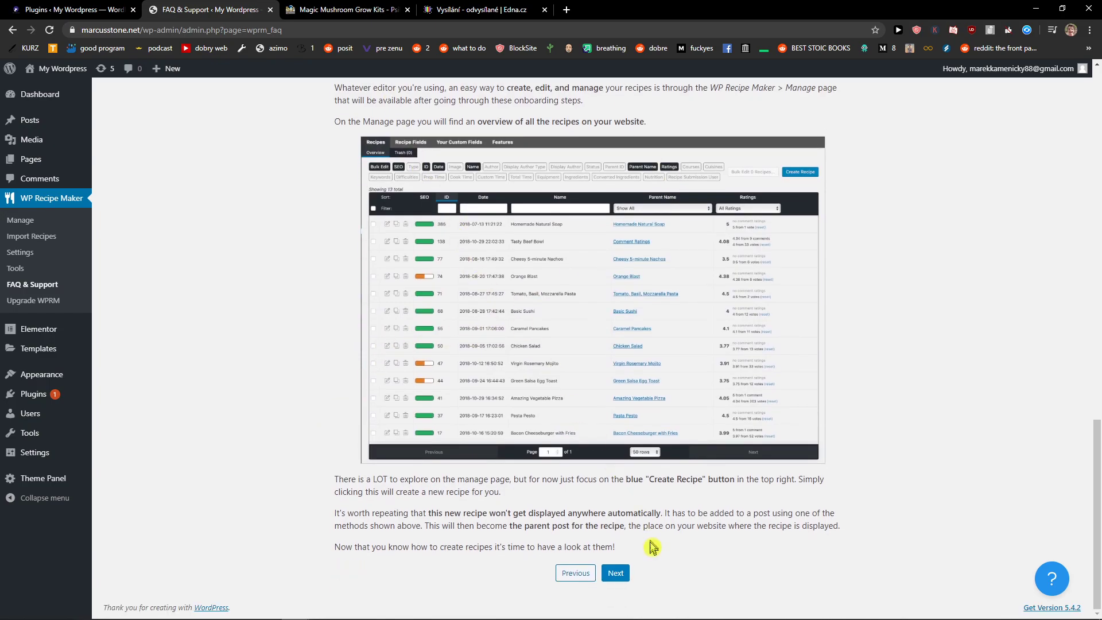
- Compare the Classic and Compact recipe templates, then confirm Classic
click(613, 573)
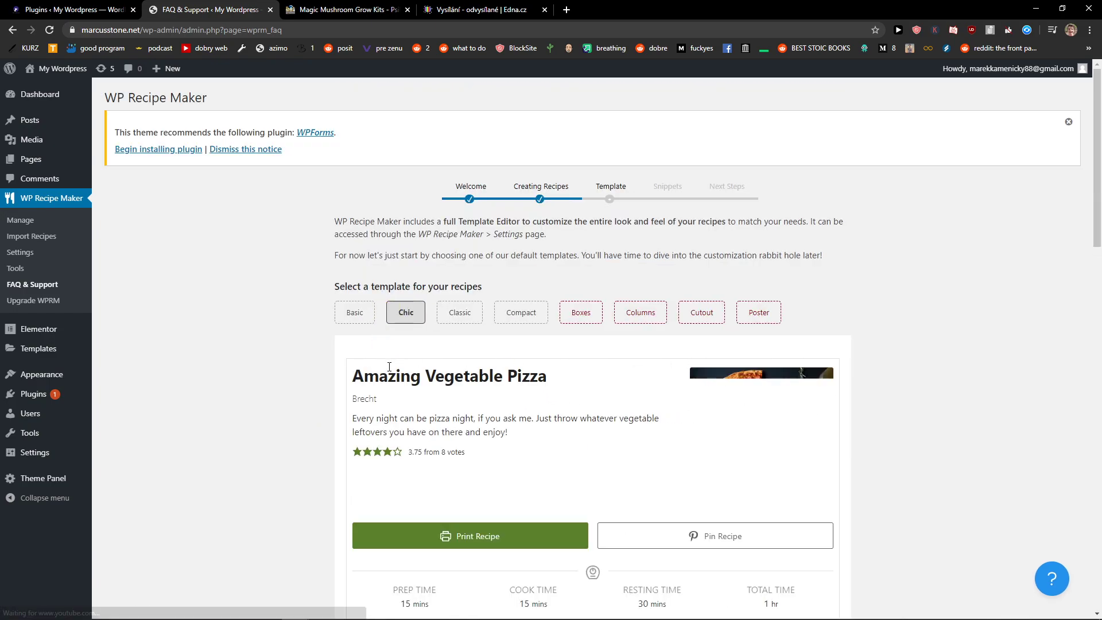
scroll(327, 354, down, 2)
scroll(322, 357, down, 1)
scroll(321, 357, up, 1)
scroll(320, 357, up, 2)
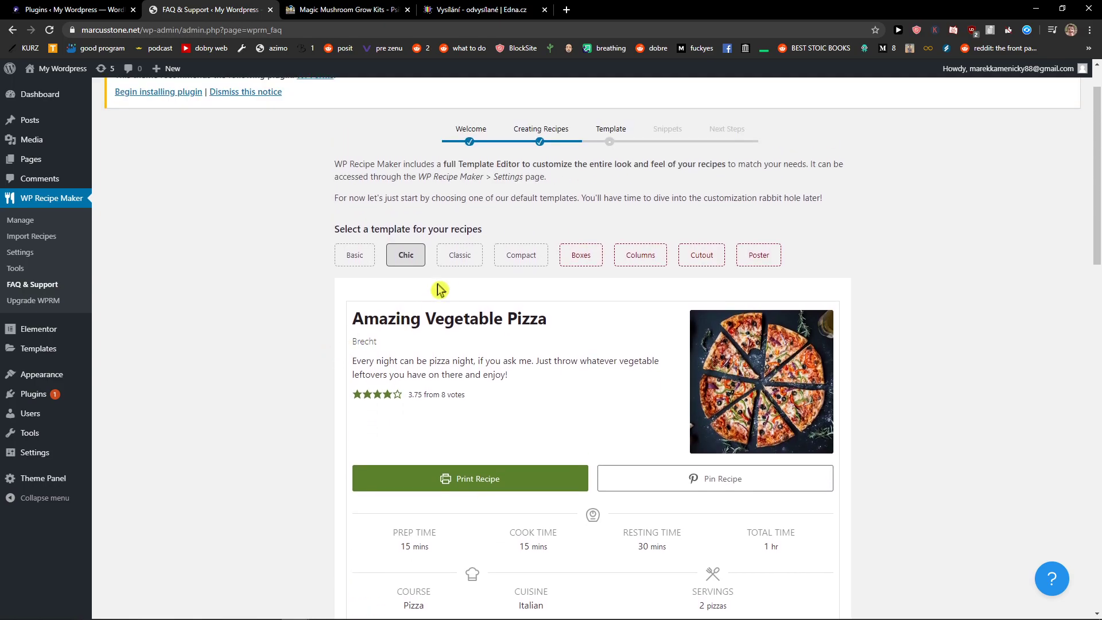
click(460, 252)
scroll(520, 318, down, 1)
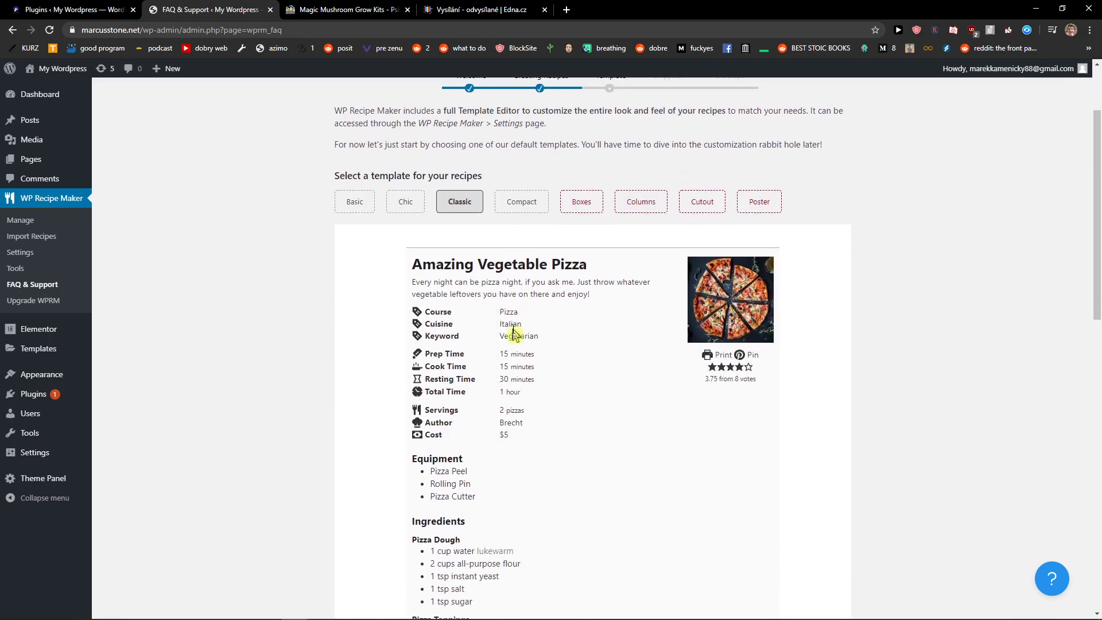
scroll(516, 340, down, 2)
scroll(540, 327, up, 2)
click(521, 200)
scroll(522, 211, up, 2)
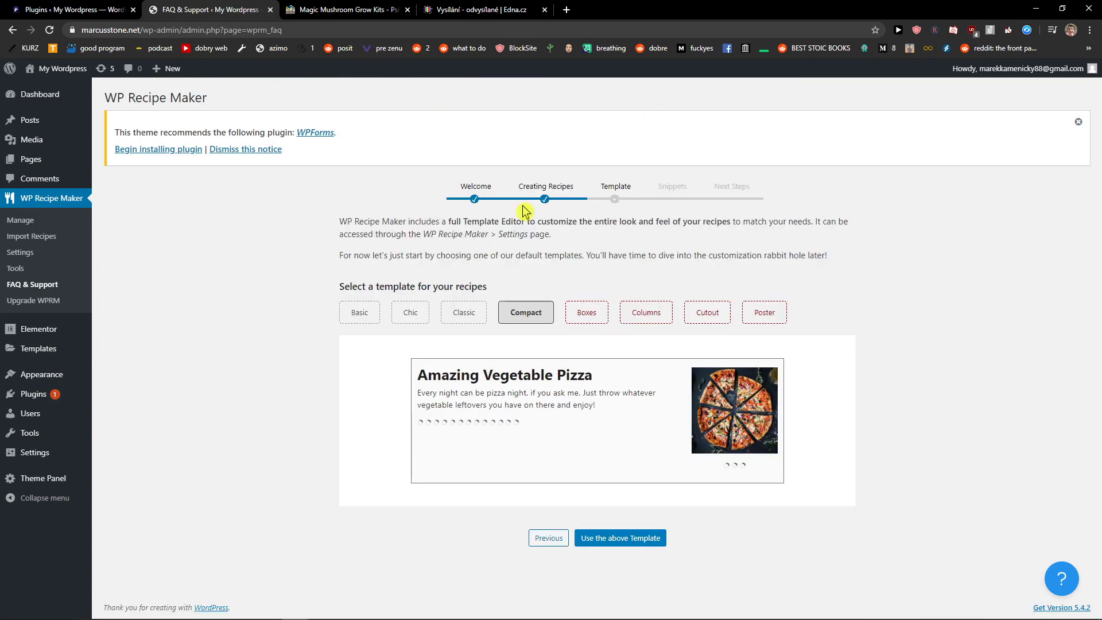
click(459, 313)
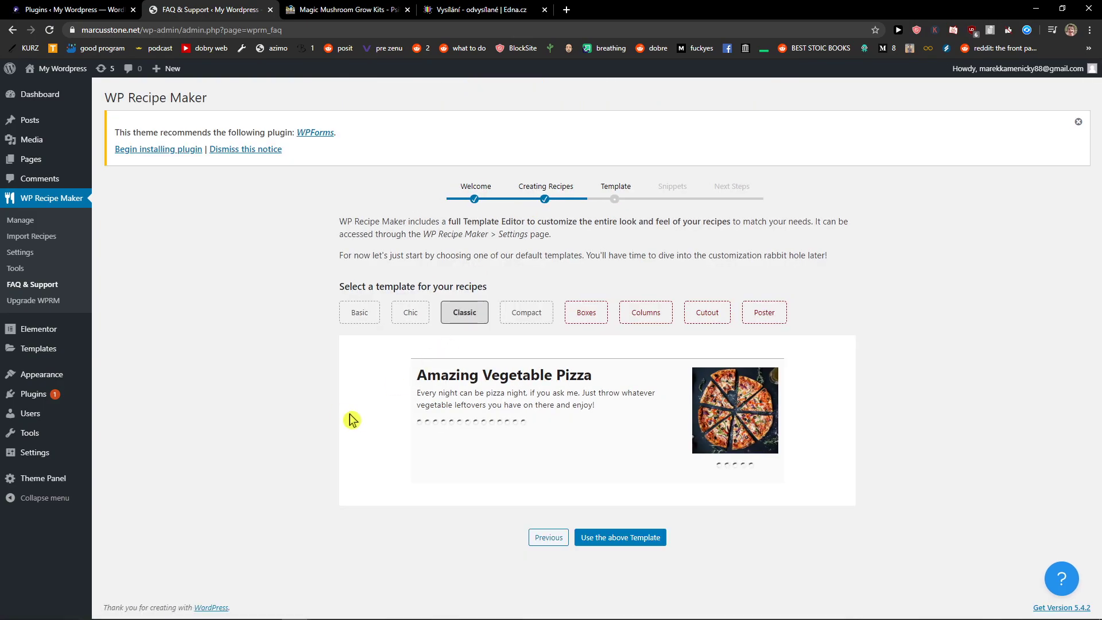
scroll(393, 452, down, 2)
scroll(376, 465, down, 2)
scroll(359, 483, down, 3)
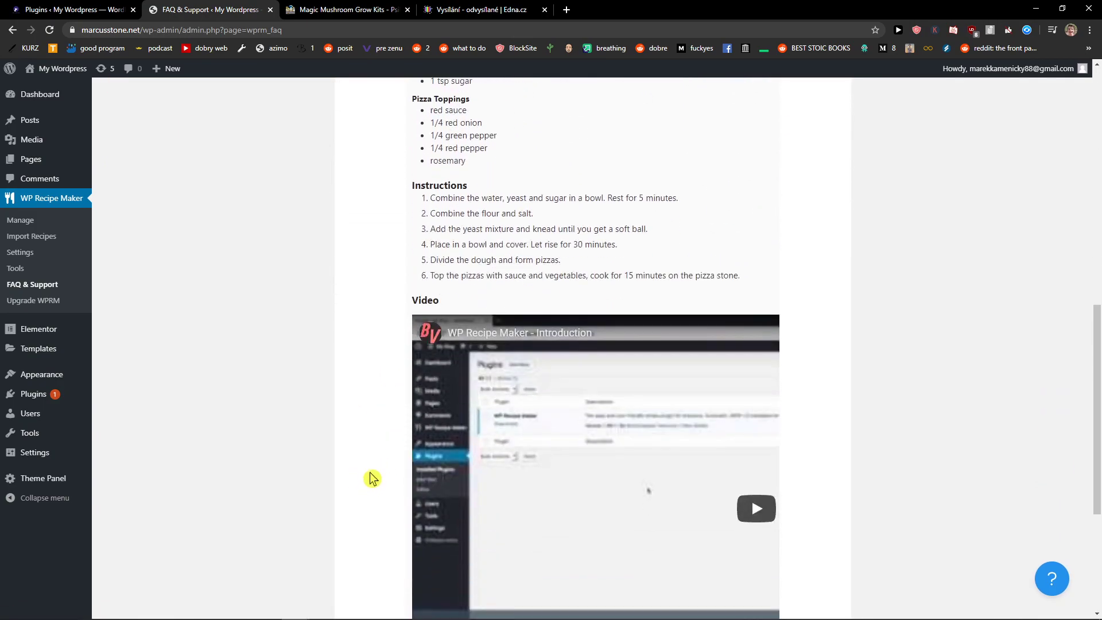
scroll(372, 479, up, 1)
scroll(370, 478, up, 4)
scroll(371, 477, down, 1)
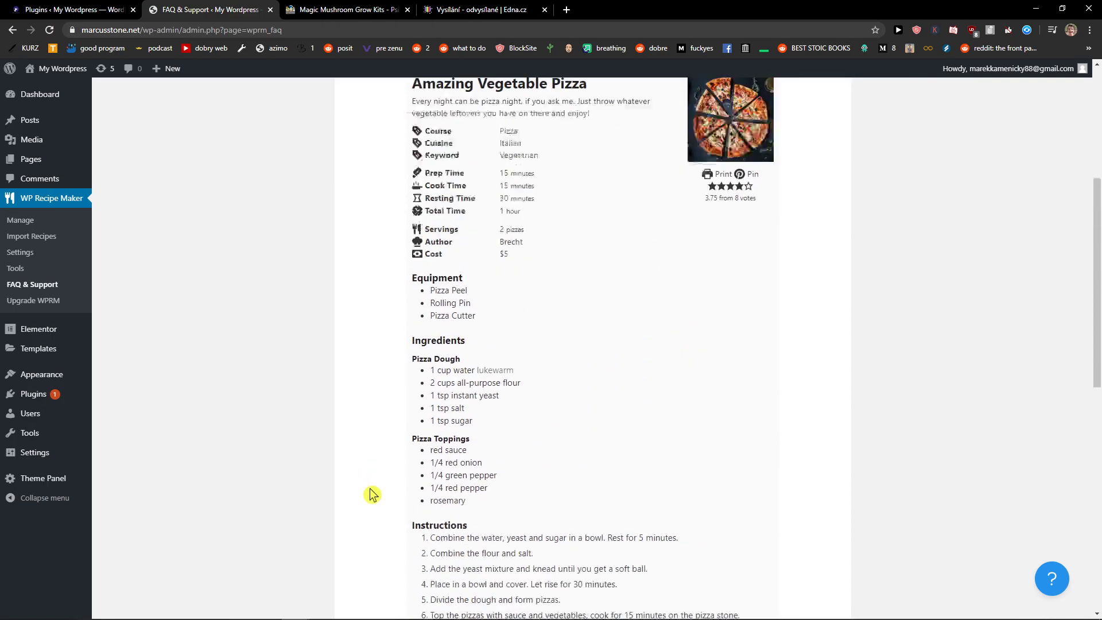
scroll(376, 481, down, 6)
scroll(378, 484, down, 1)
click(617, 573)
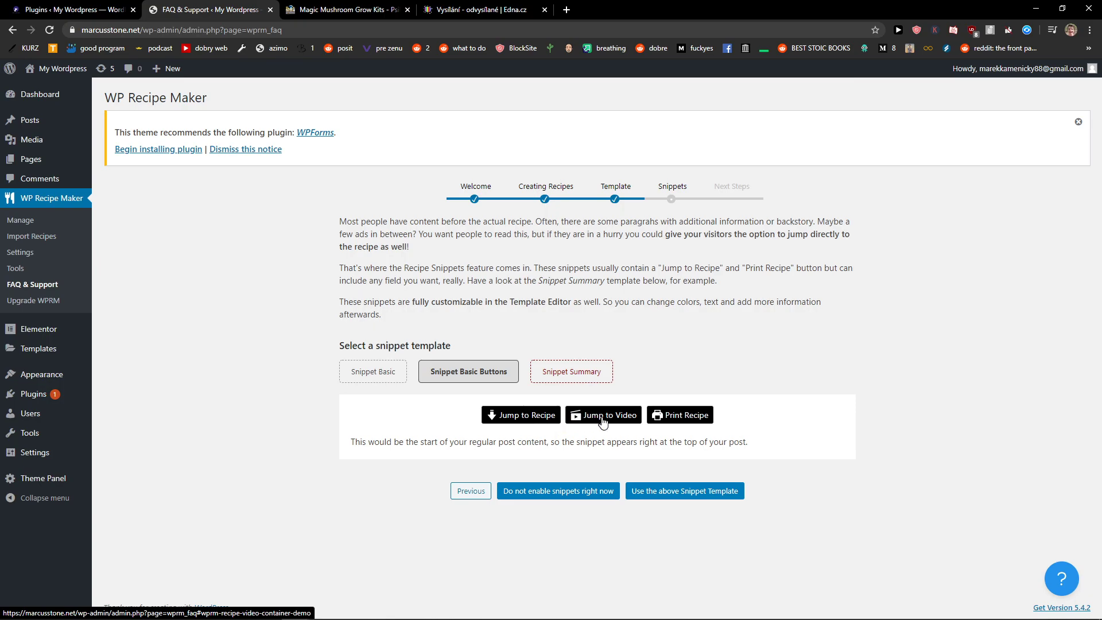
- Preview Snippet Summary, then confirm the Snippet Basic Buttons snippet template
click(561, 374)
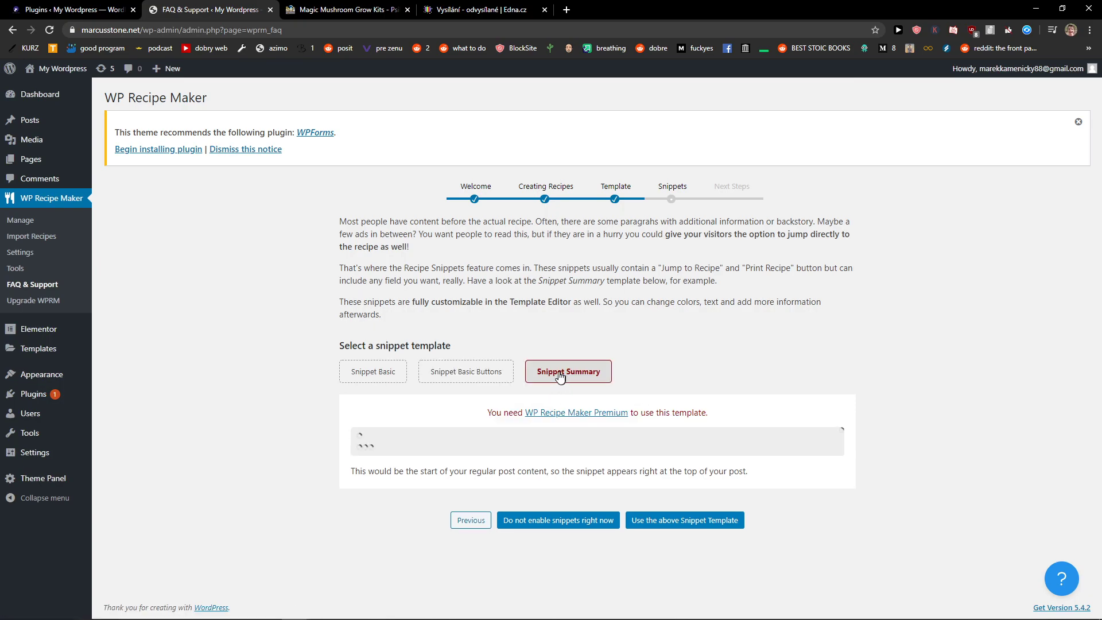
click(489, 375)
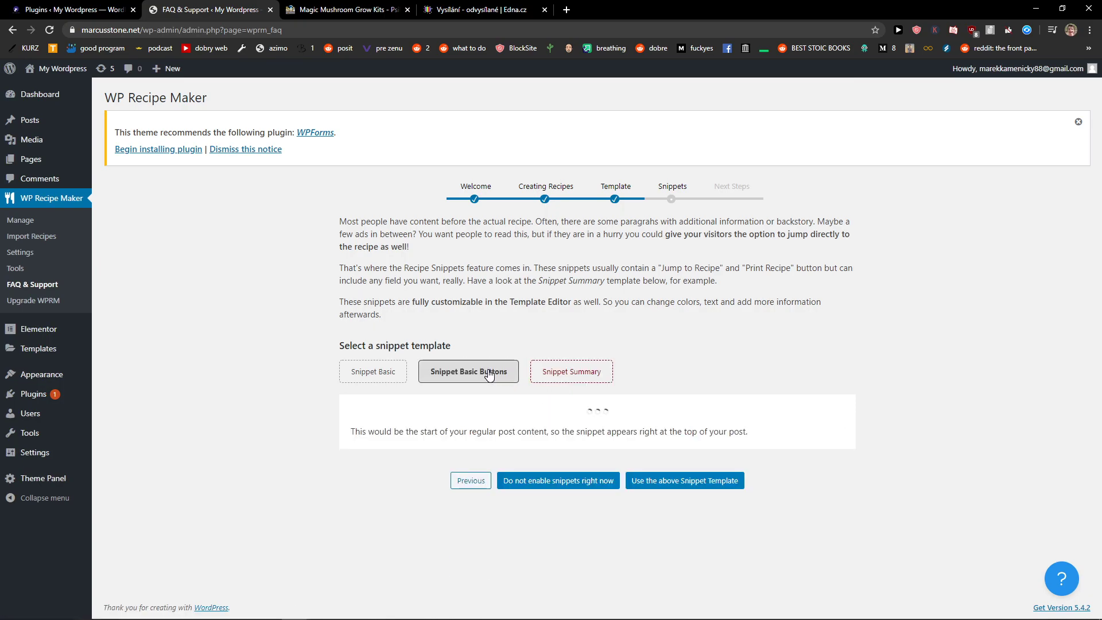
click(663, 487)
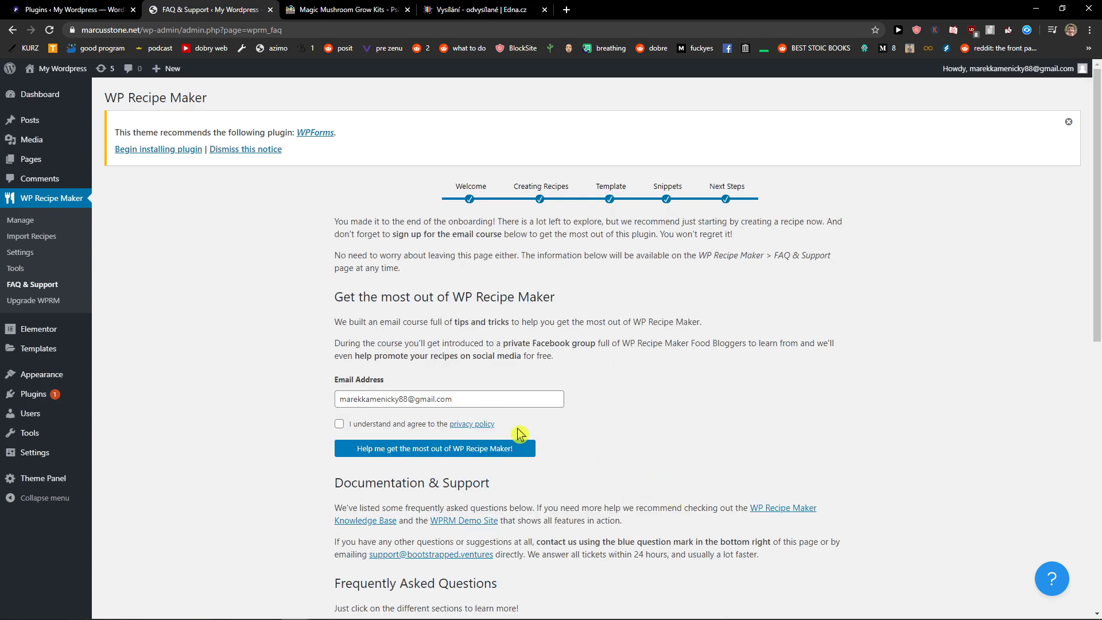
scroll(612, 422, down, 1)
- Select the onboarding email address for replacement, then continue to the Manage page
click(409, 387)
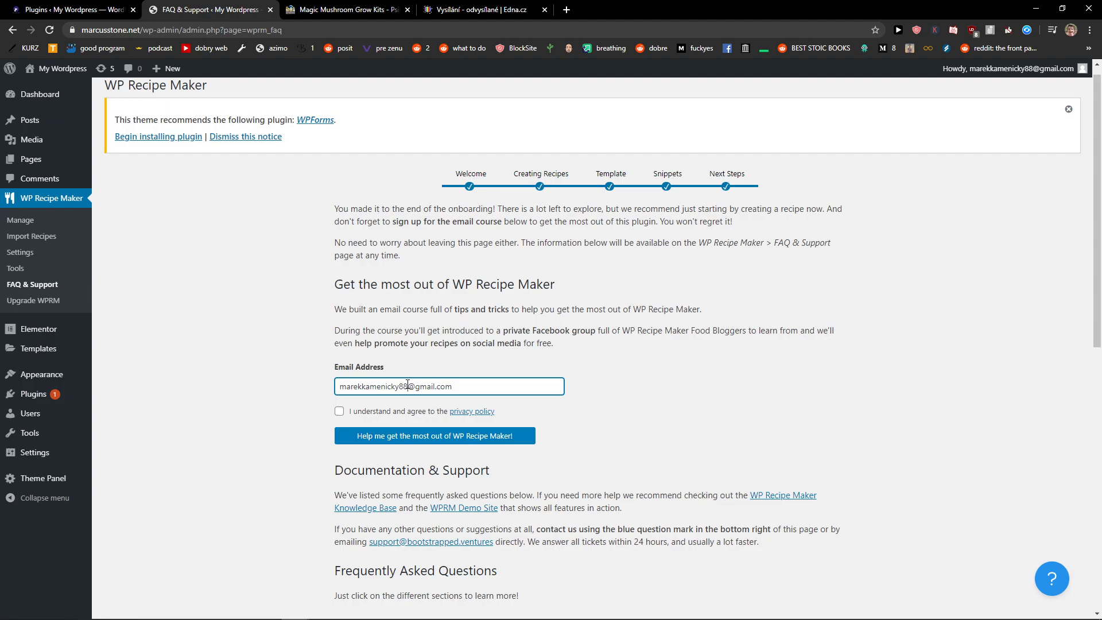
triple_click(463, 387)
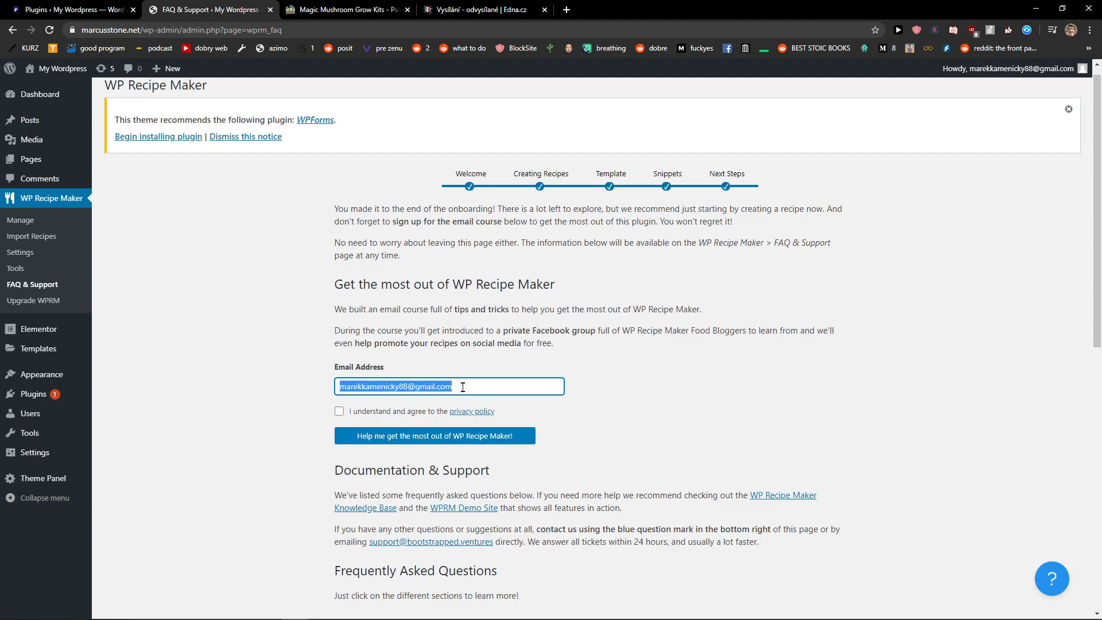
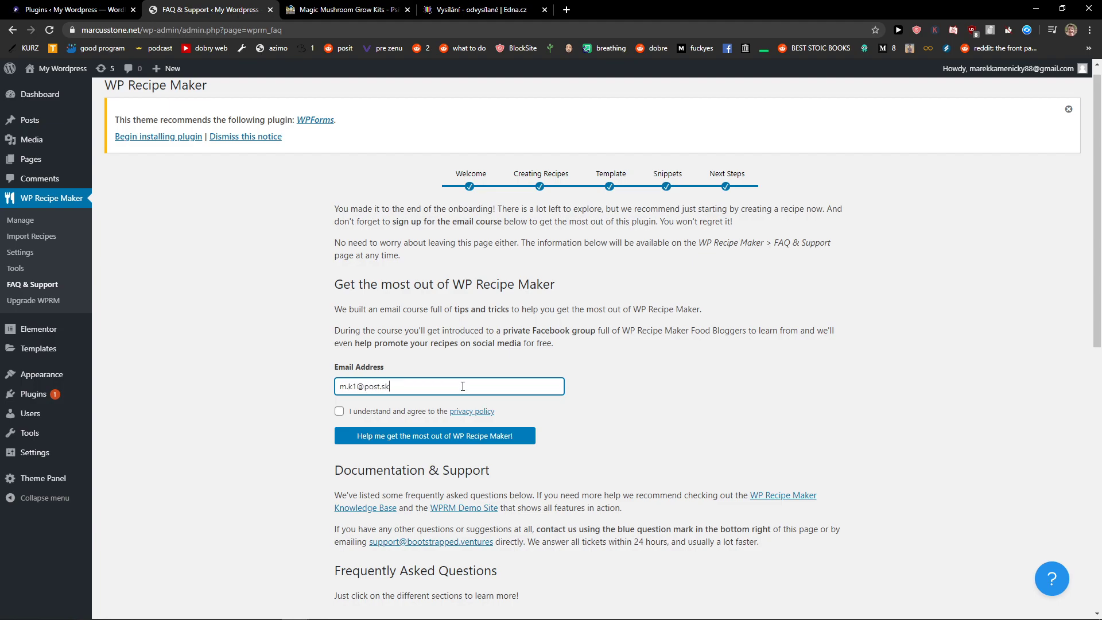
scroll(463, 387, down, 4)
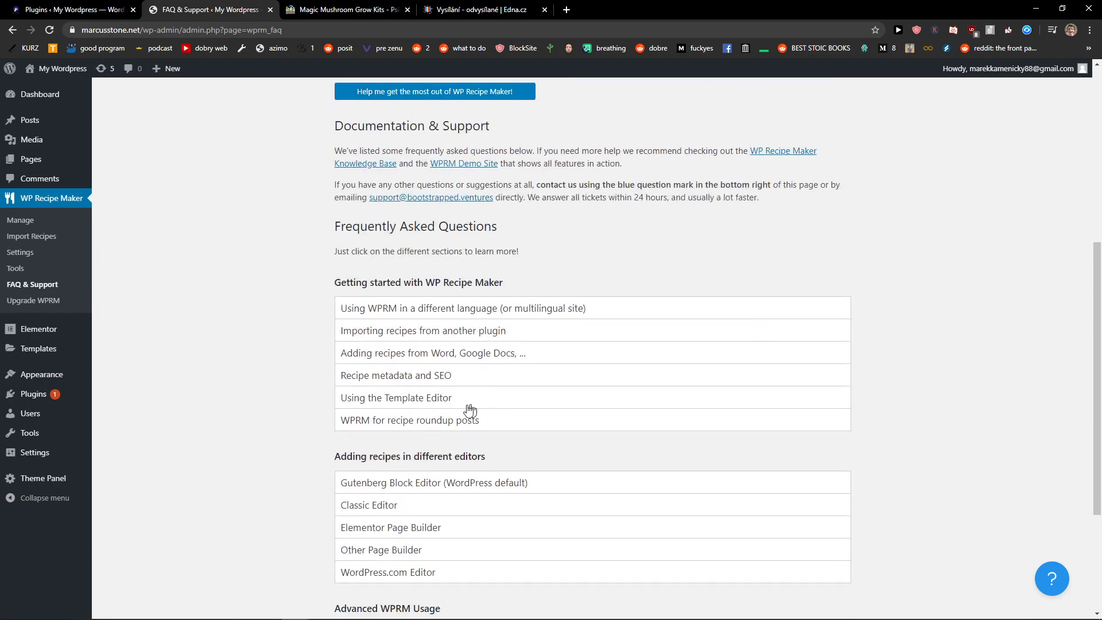
scroll(258, 434, down, 1)
scroll(272, 455, down, 2)
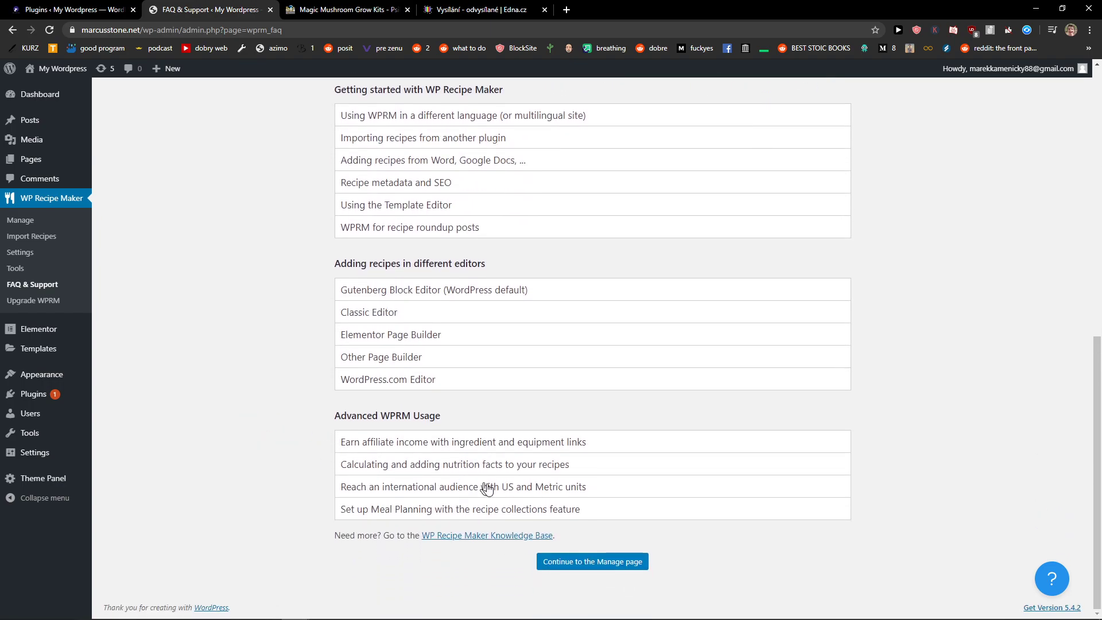
click(587, 561)
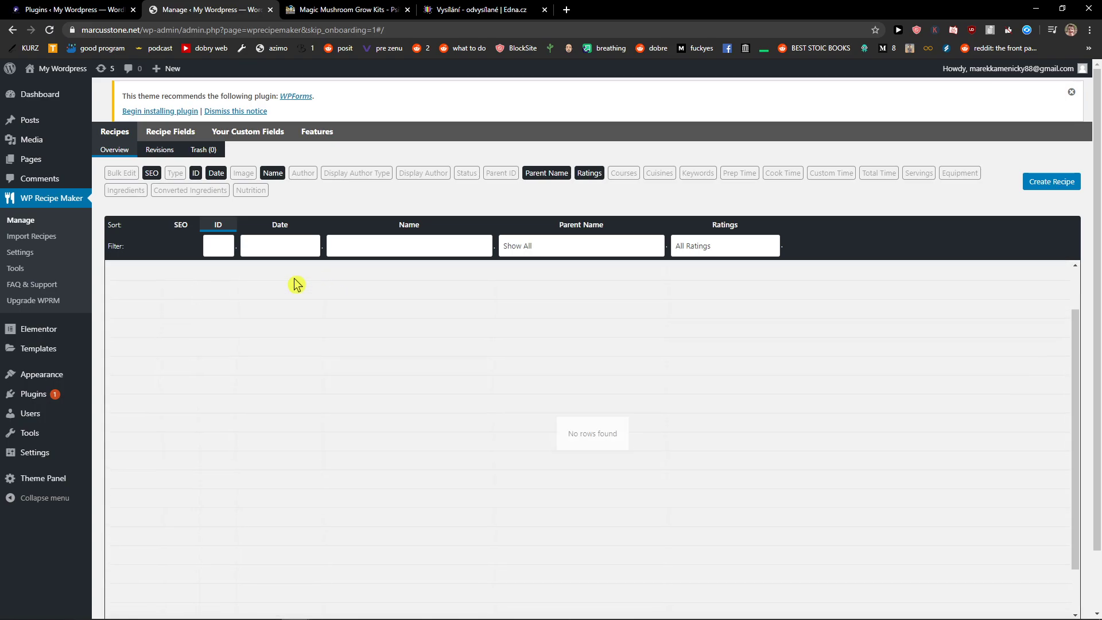
- Open the recipe text import and erase the text entered in its box
click(1045, 182)
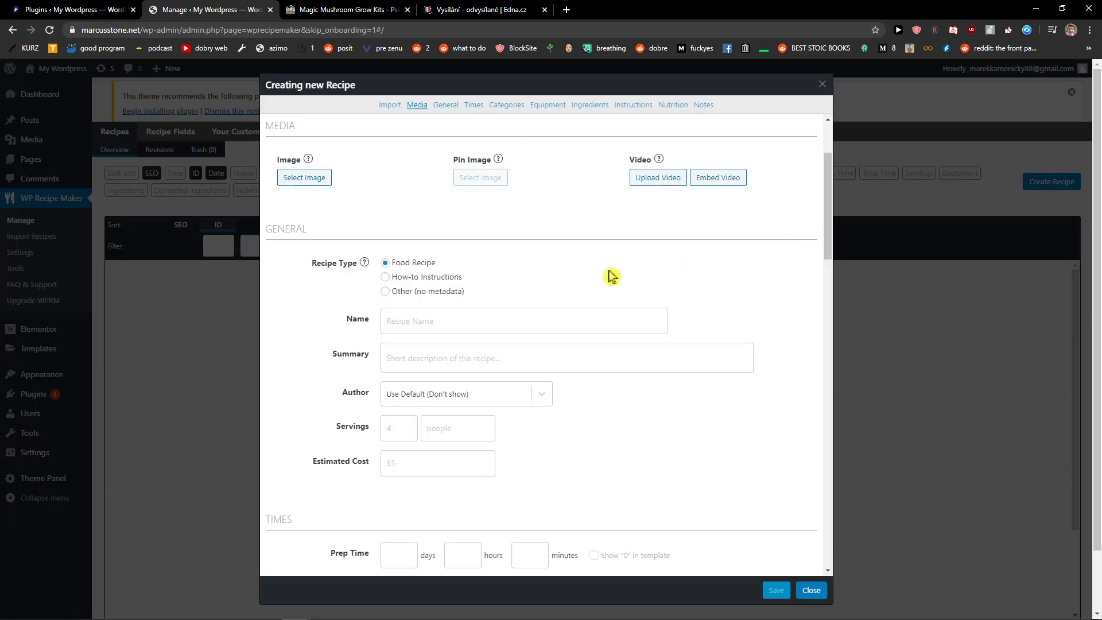
scroll(455, 305, up, 2)
scroll(455, 305, up, 2)
click(446, 161)
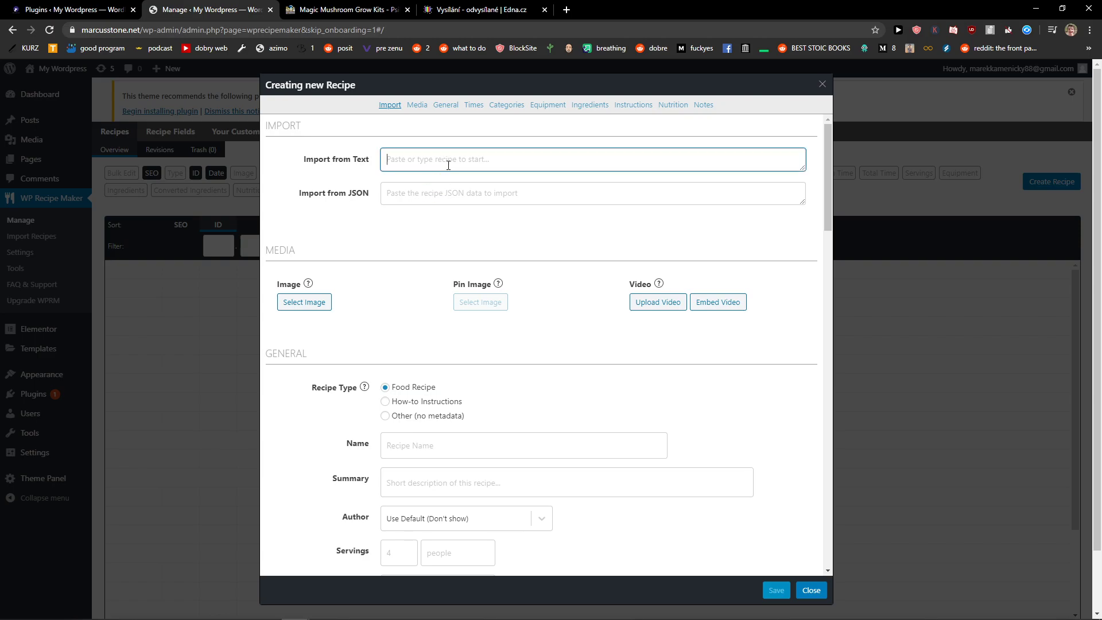
text(P)
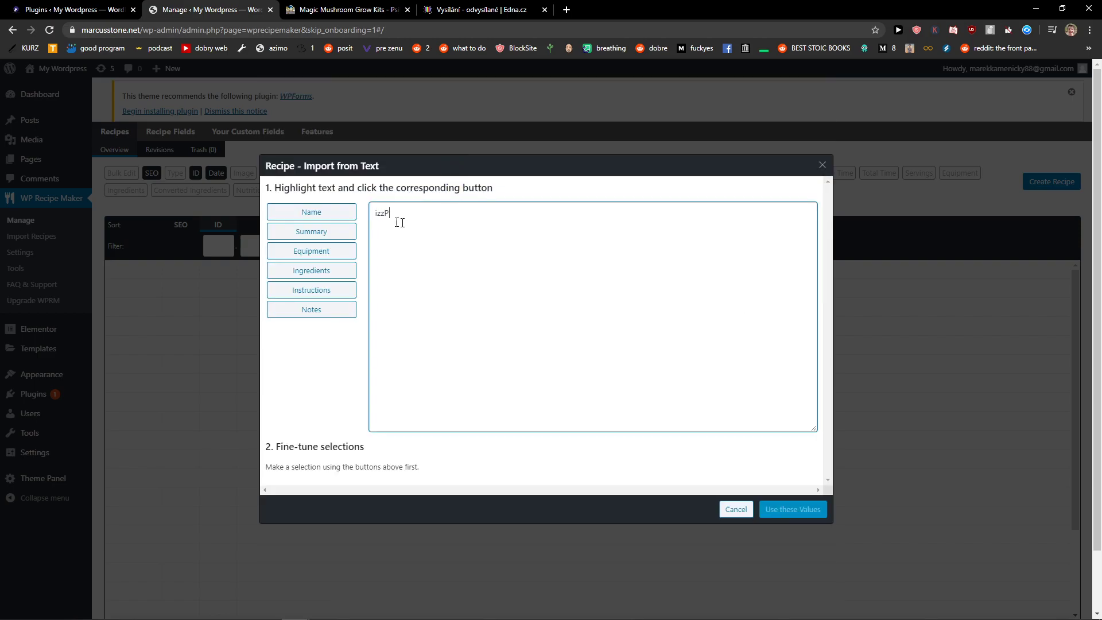
key(BackSpace)
key(BackSpace)
key(BackSpace)
click(329, 214)
click(369, 221)
scroll(494, 288, down, 2)
- Cancel the text import, enter 'Pizza' as the recipe name and save
click(743, 508)
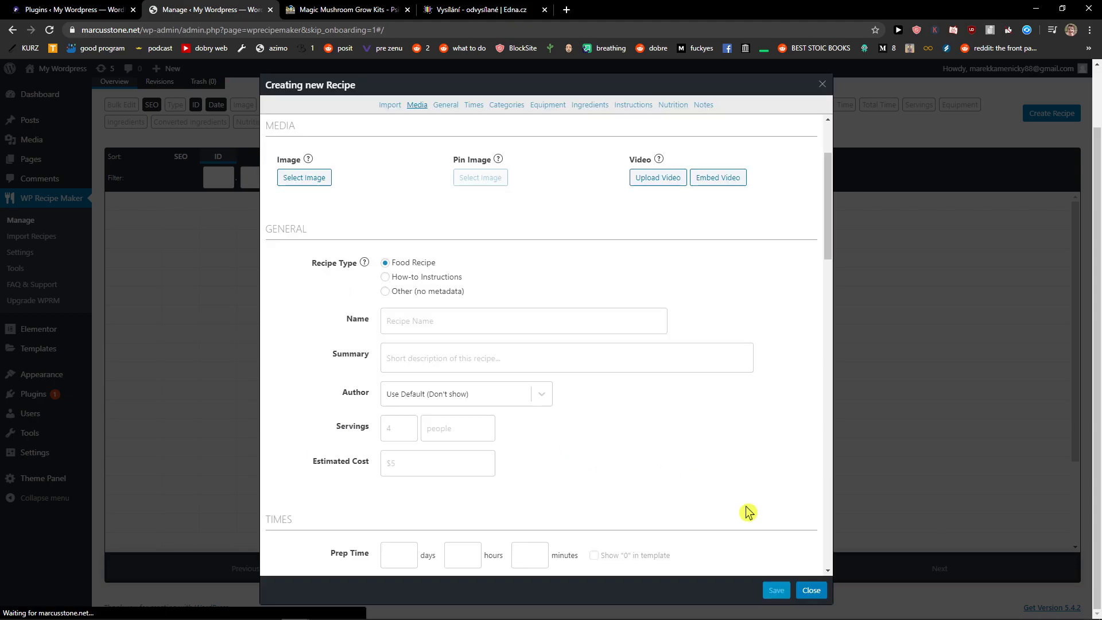
scroll(400, 163, up, 2)
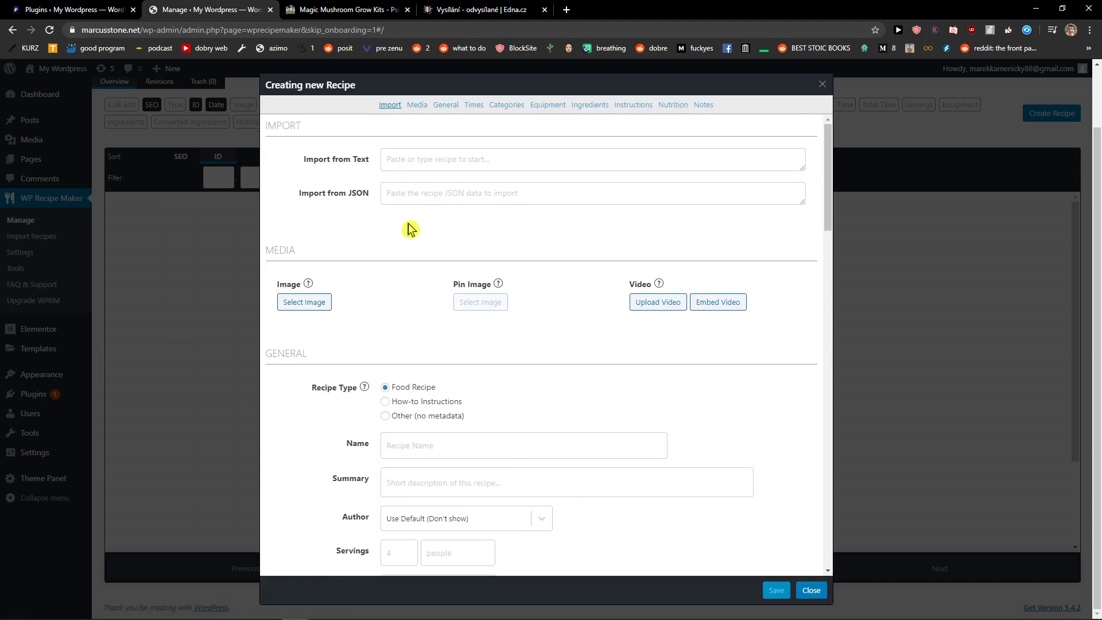
scroll(397, 233, down, 1)
scroll(345, 259, down, 1)
click(387, 272)
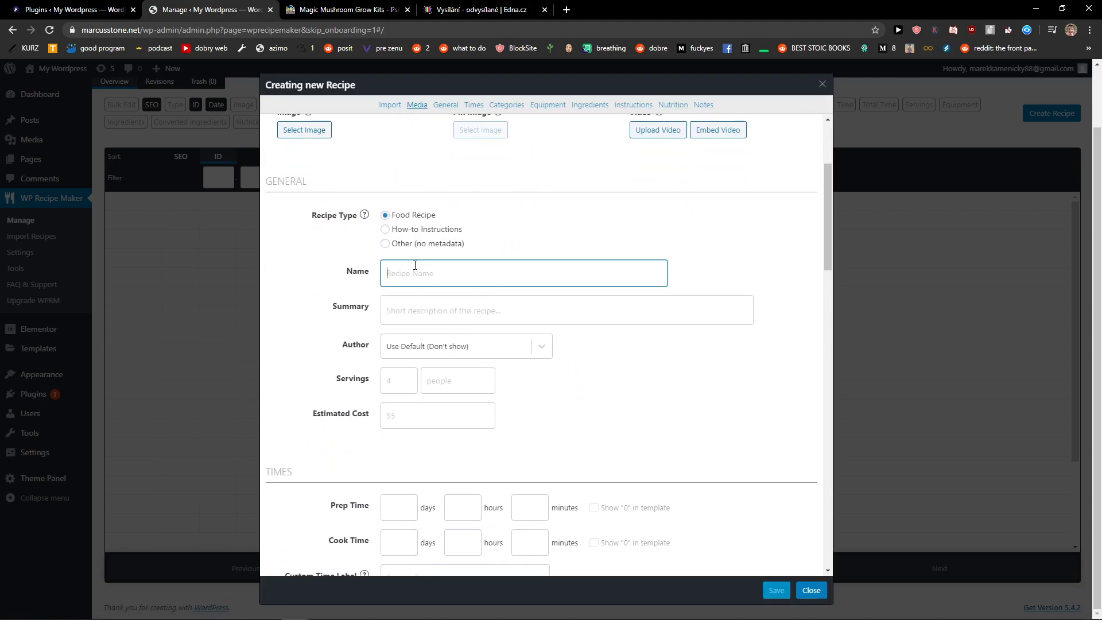
text(Pizza)
click(425, 304)
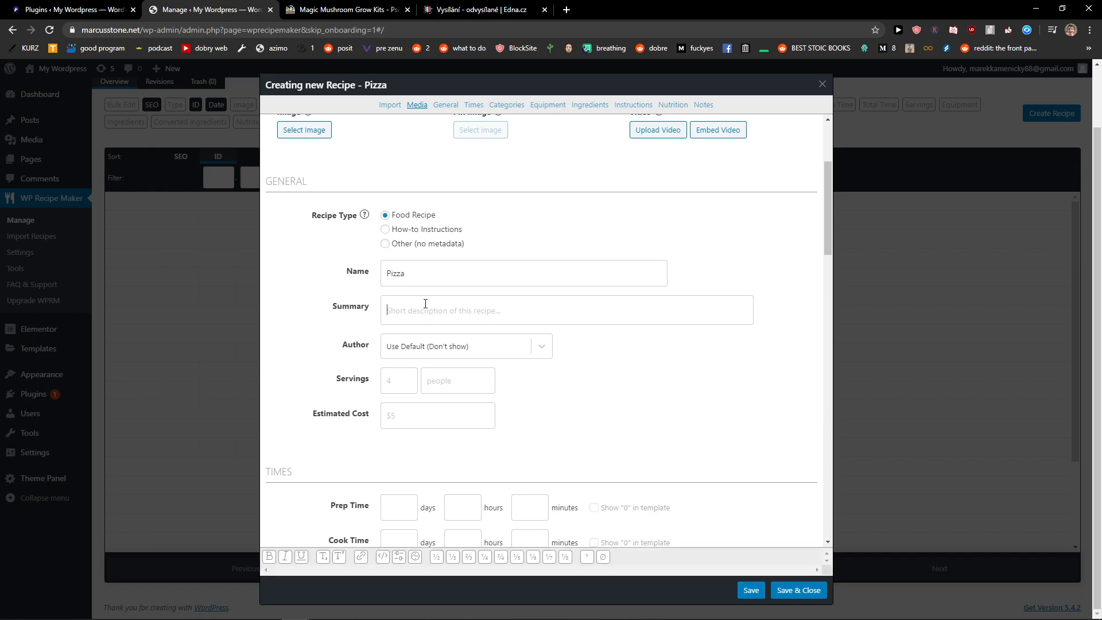
scroll(388, 301, down, 1)
scroll(383, 280, down, 1)
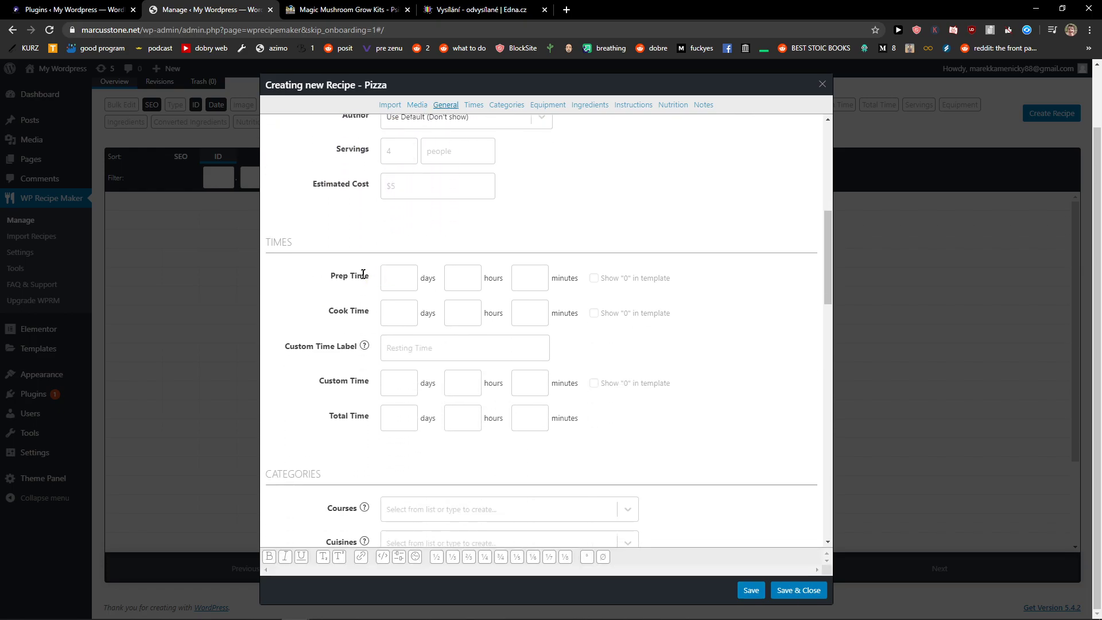
scroll(497, 305, down, 1)
scroll(335, 369, down, 1)
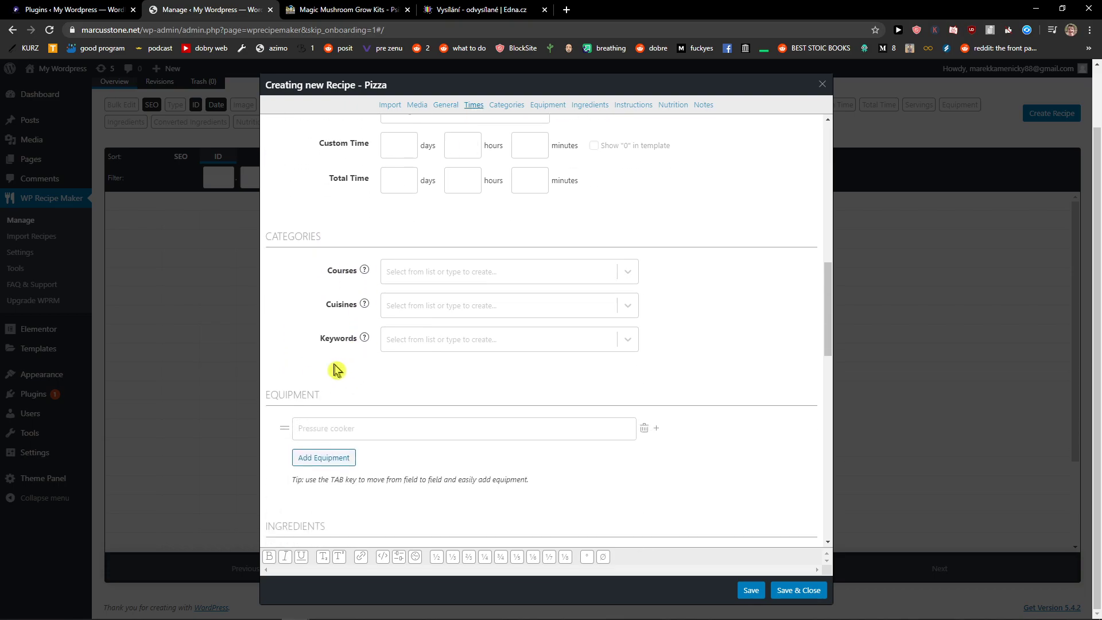
scroll(430, 340, down, 1)
scroll(349, 368, down, 1)
scroll(511, 312, down, 2)
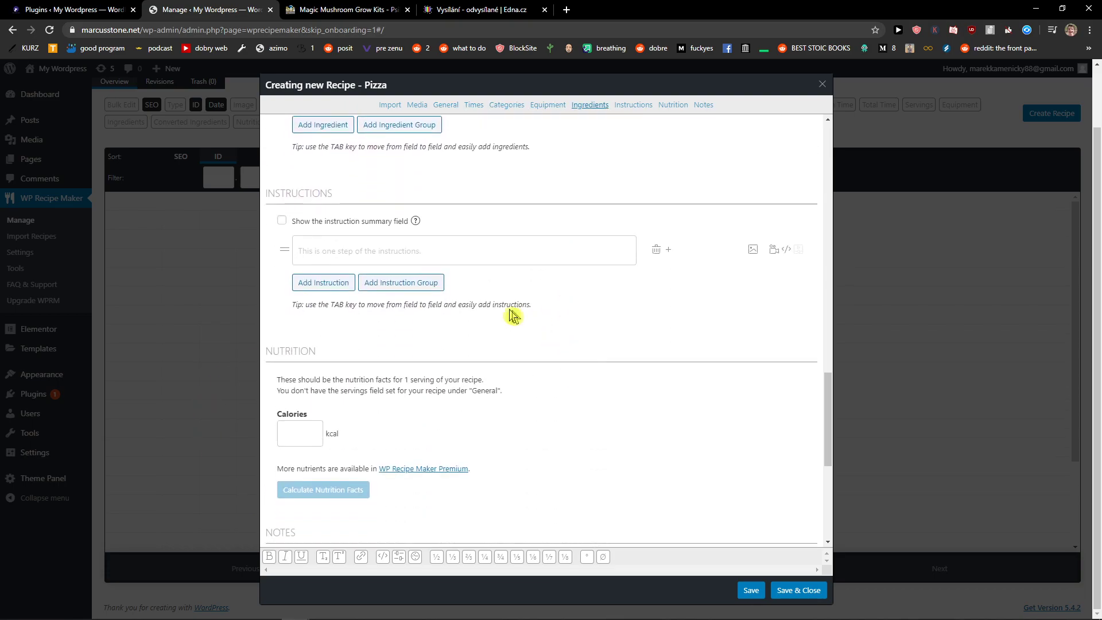
scroll(586, 479, down, 3)
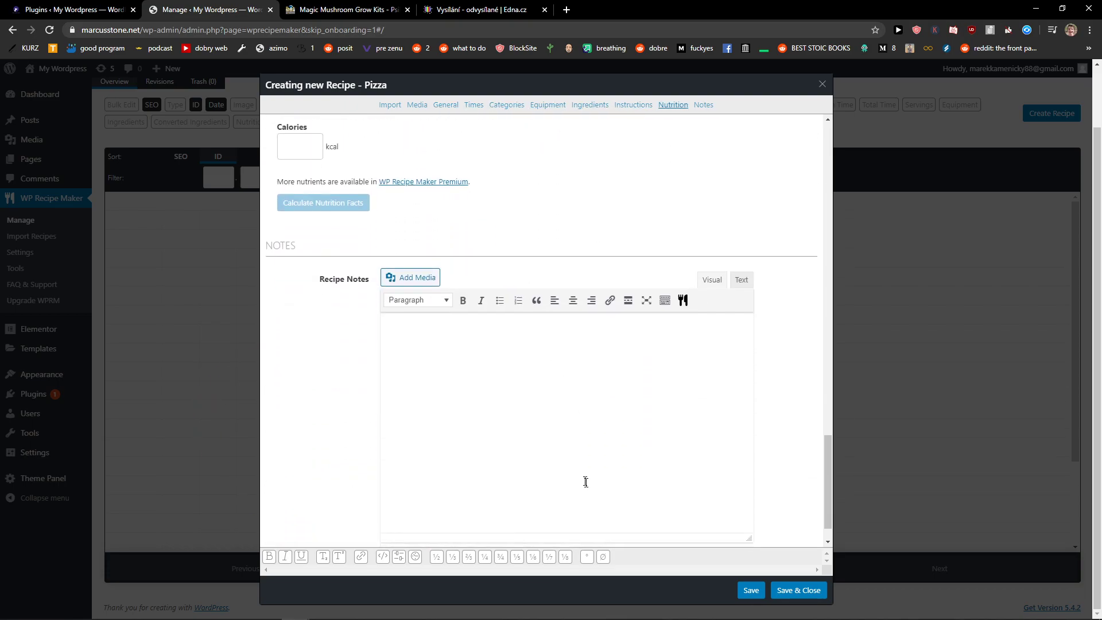
click(753, 593)
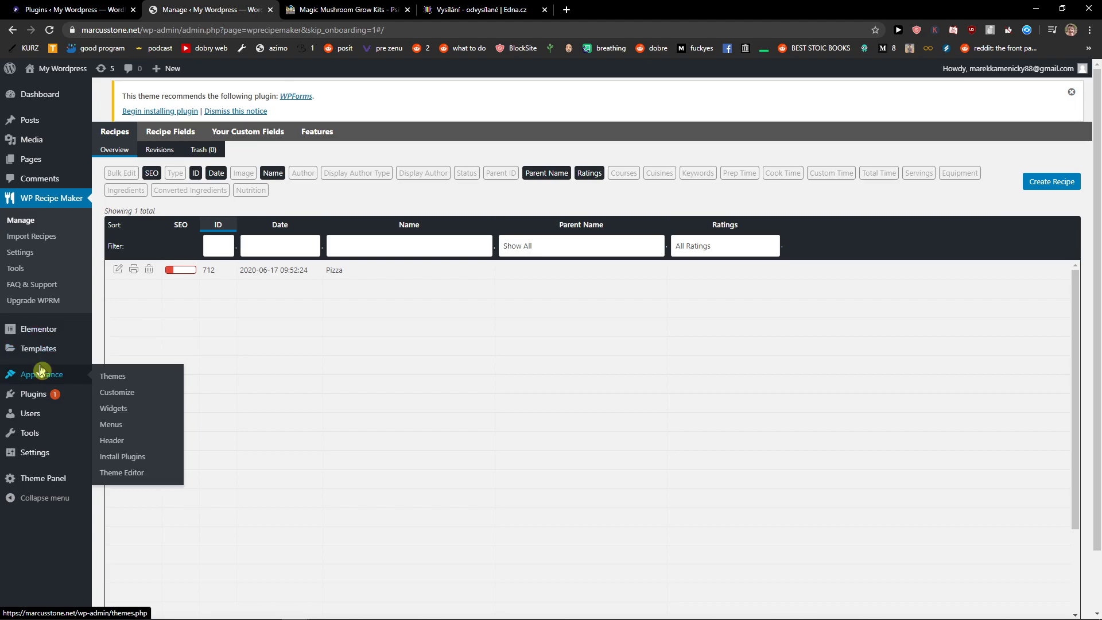
mouse_move(31, 159)
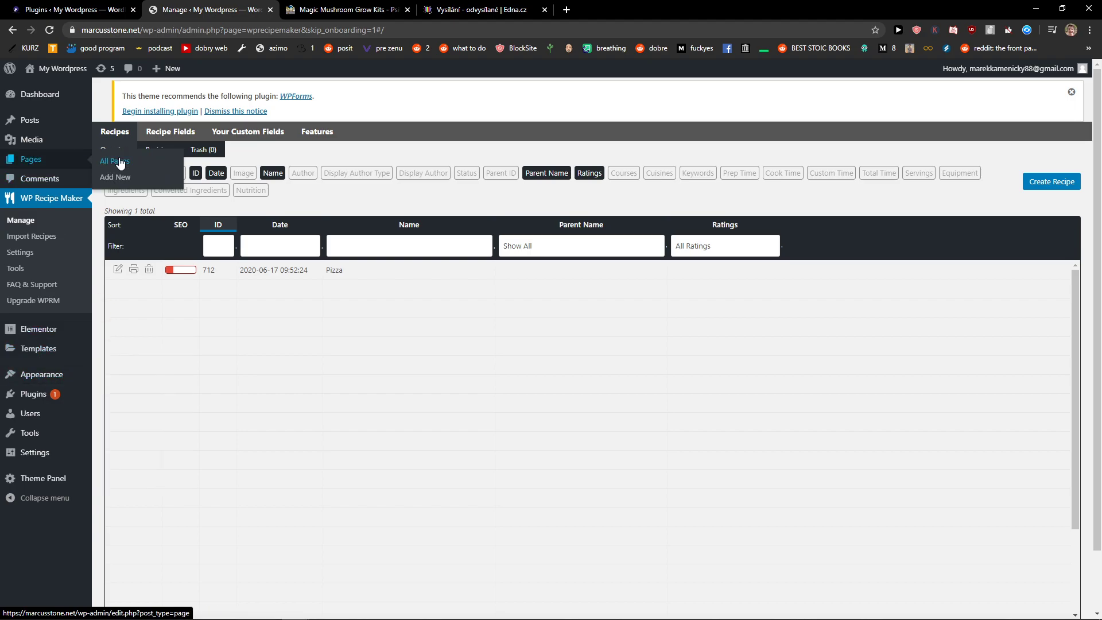
- Open Pages > All Pages in a new browser tab and switch to it
middle_click(119, 163)
click(324, 9)
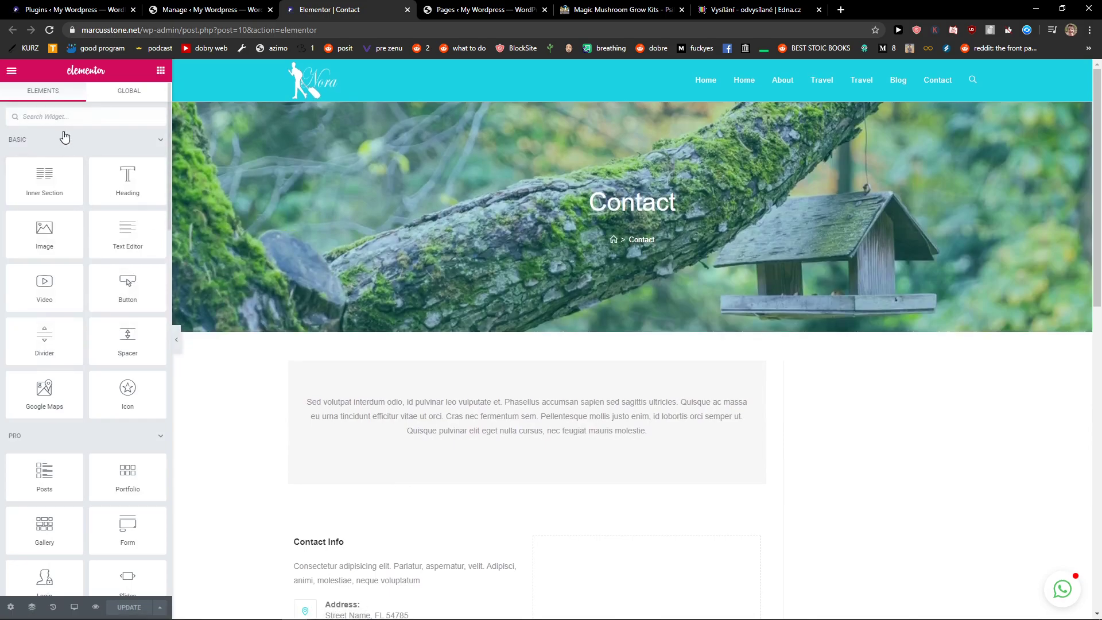
text(wp)
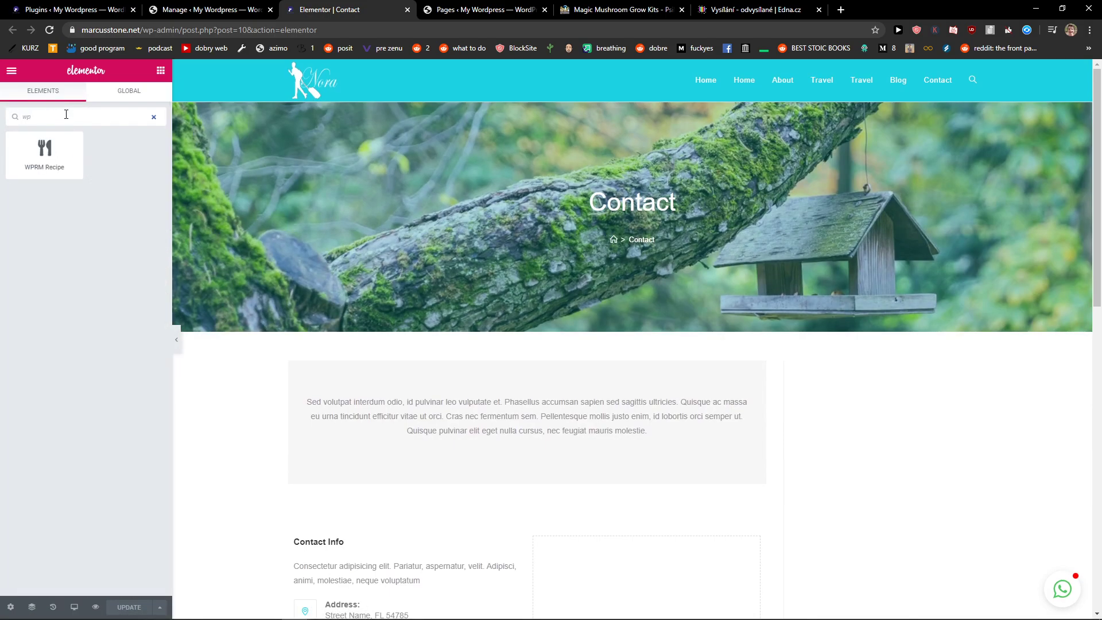
- Drag the WPRM Recipe widget below Contact Info, then drag it back out
drag(49, 147, 544, 527)
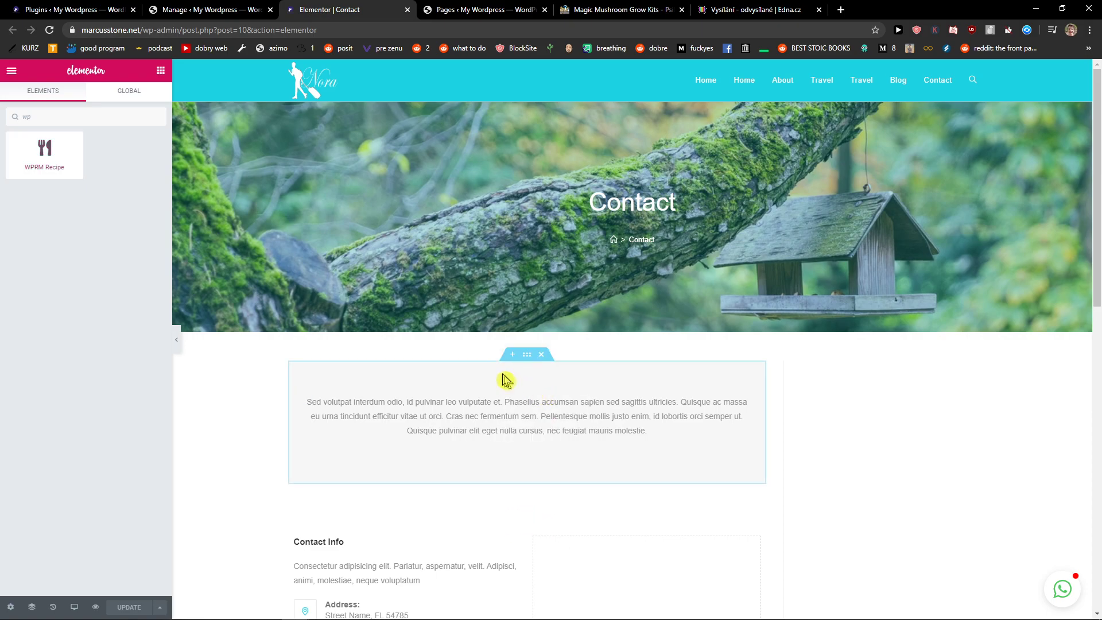
drag(544, 527, 96, 185)
scroll(307, 347, down, 2)
scroll(573, 422, down, 3)
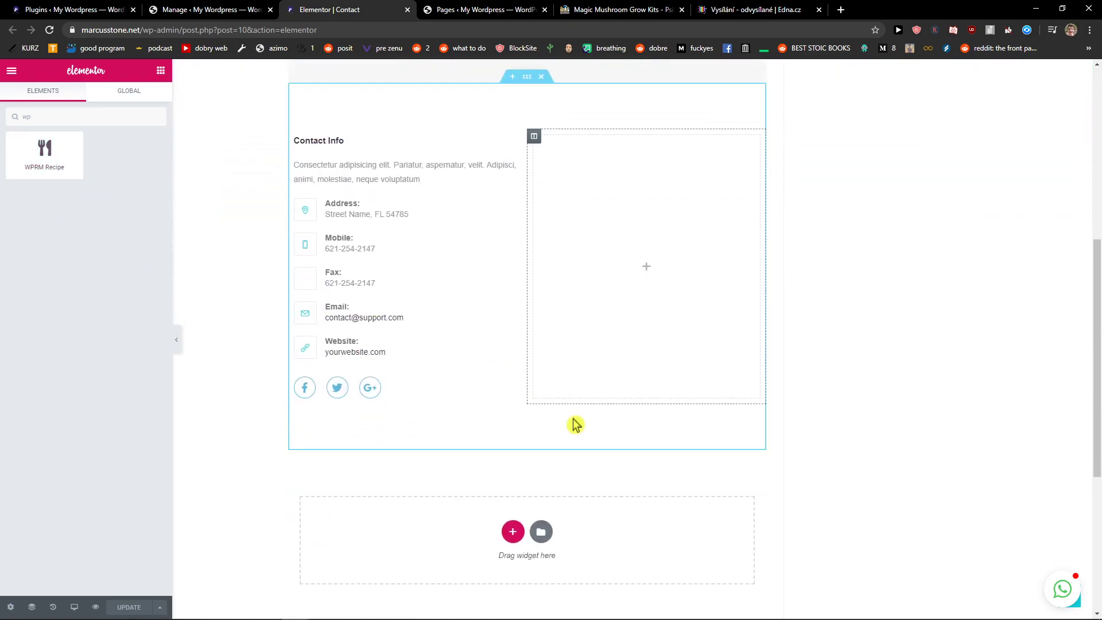
scroll(515, 515, down, 2)
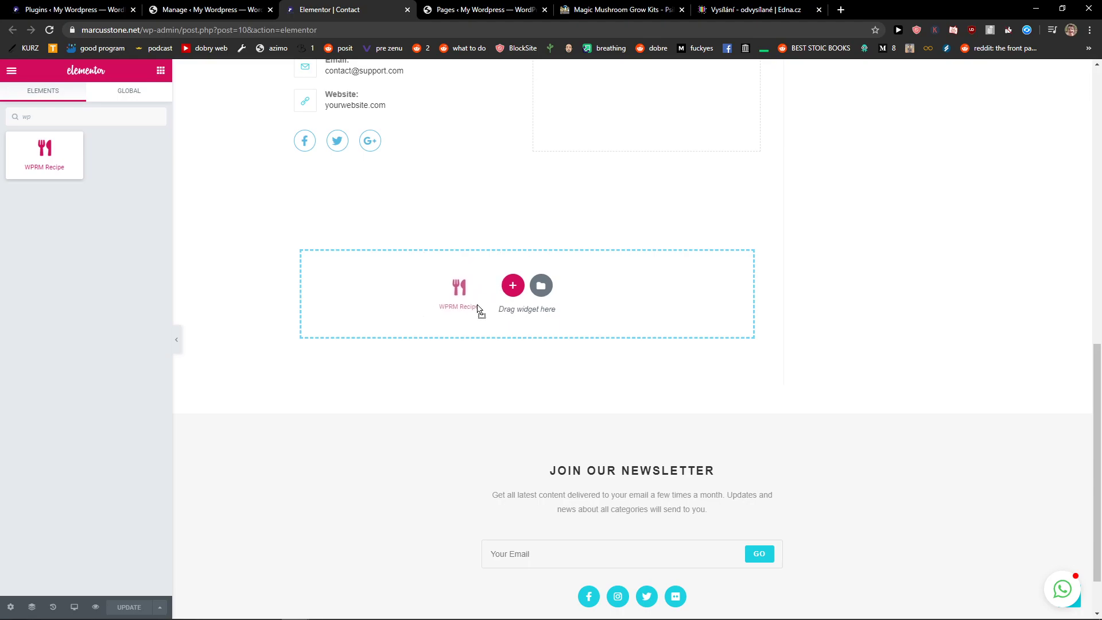
drag(77, 172, 479, 312)
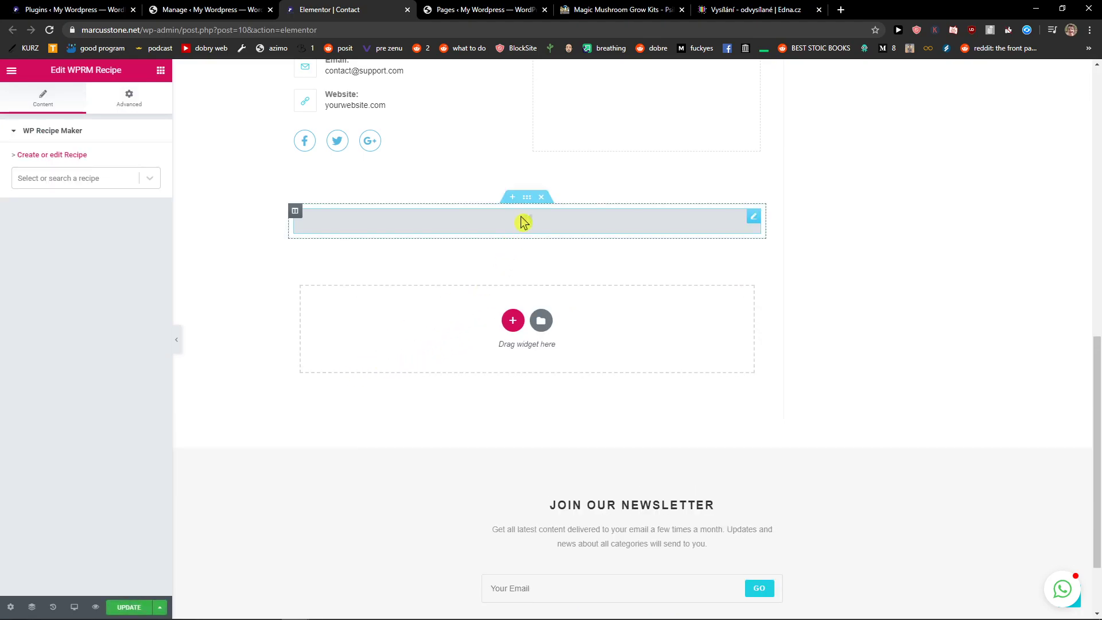
- Choose Pizza in the Contact page's WPRM Recipe widget, then return to WP Recipe Maker Manage
click(104, 177)
click(95, 204)
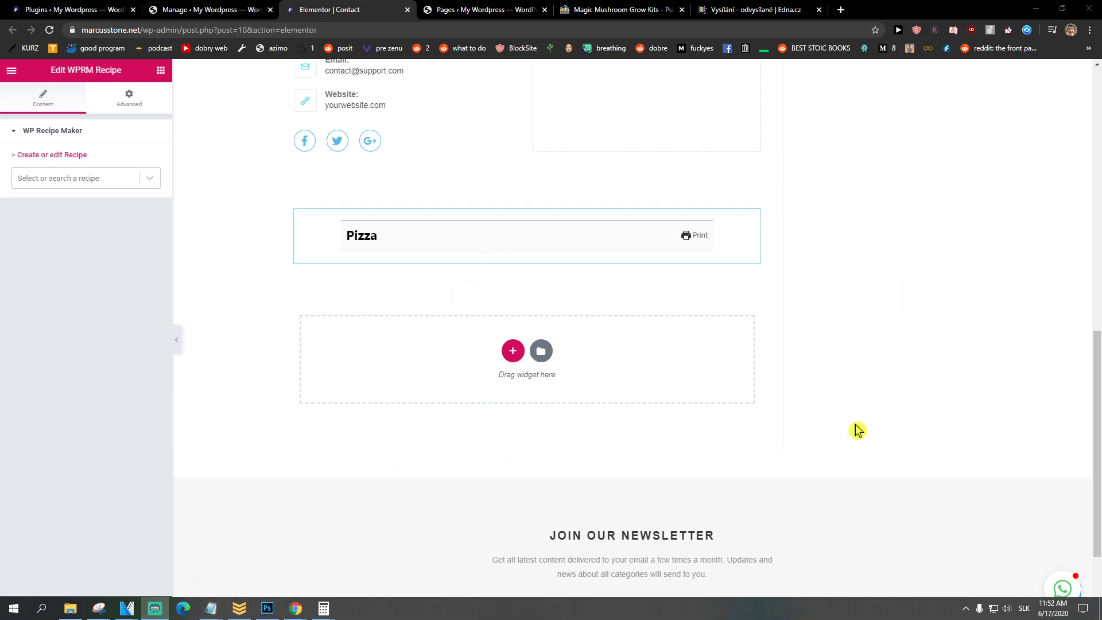
click(875, 423)
scroll(875, 424, up, 2)
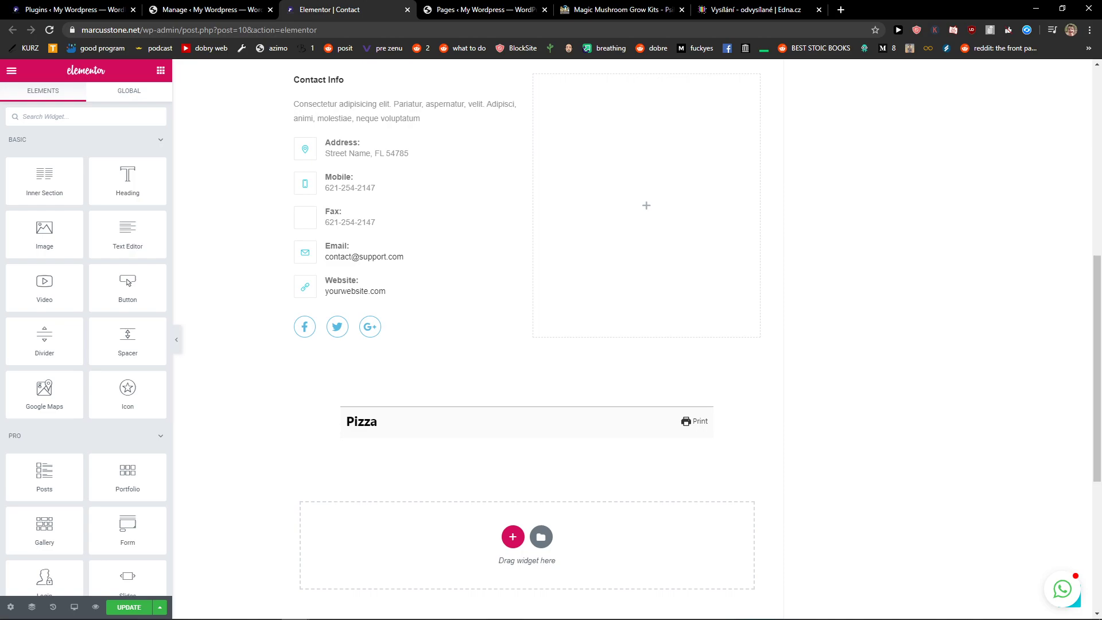
click(154, 10)
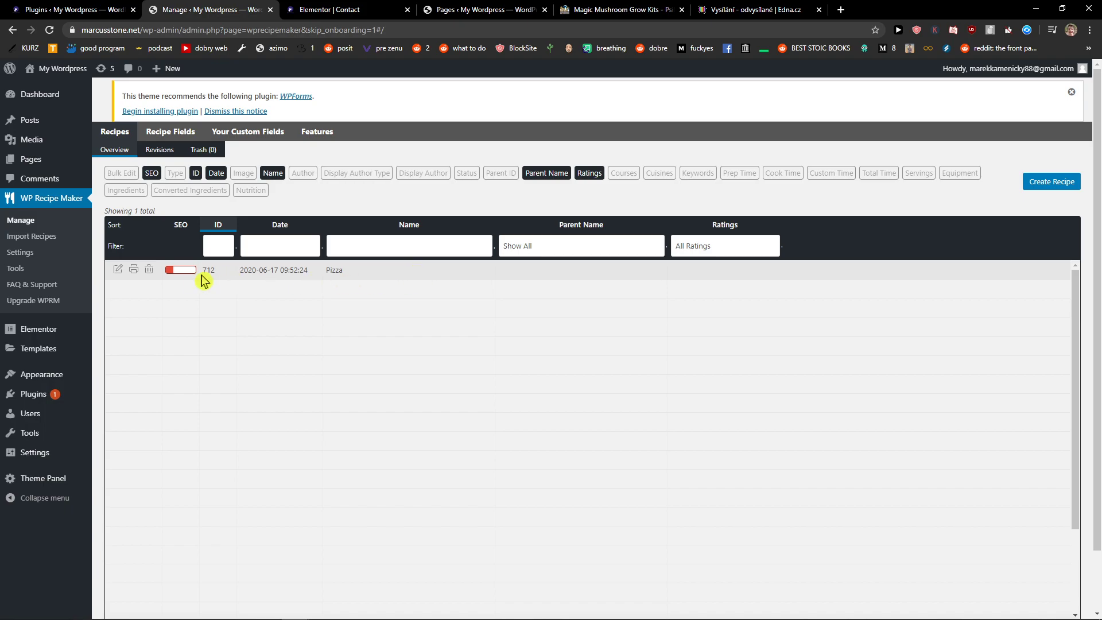
- Open the Pizza row's Editing Recipe form from the WP Recipe Maker Manage list
click(119, 270)
scroll(458, 279, down, 2)
scroll(472, 295, down, 3)
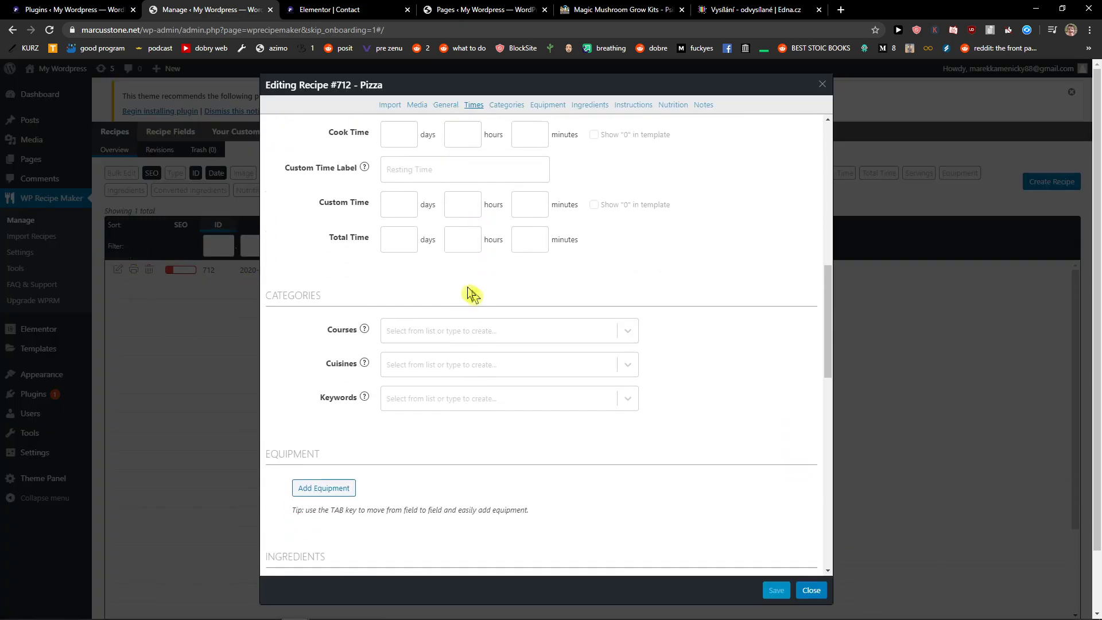
scroll(453, 305, down, 1)
scroll(440, 318, down, 1)
scroll(426, 329, down, 1)
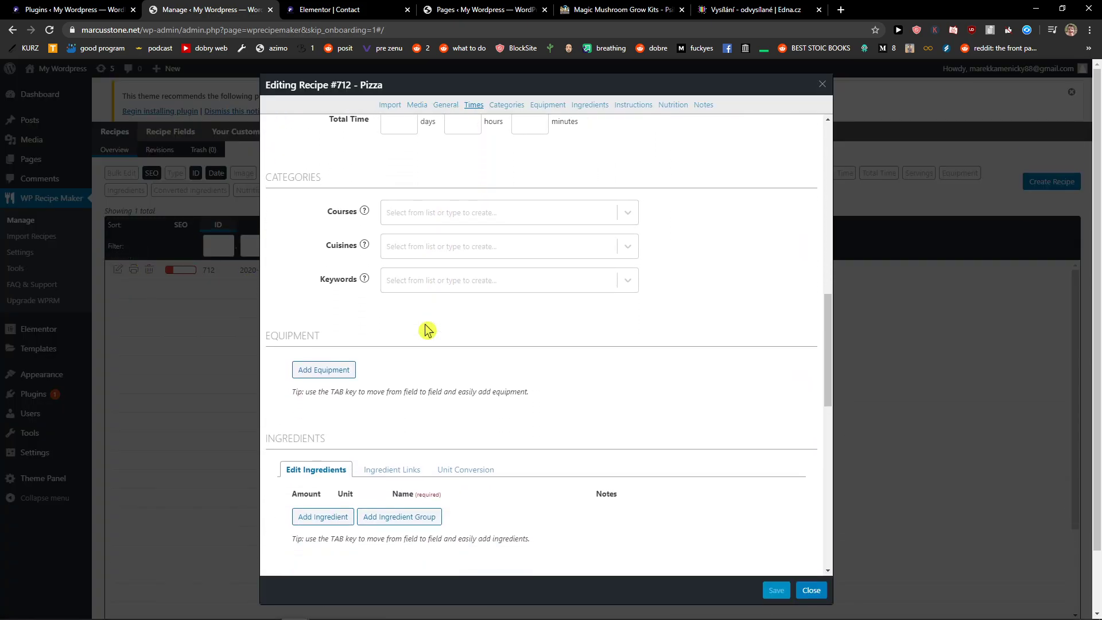
scroll(422, 333, down, 1)
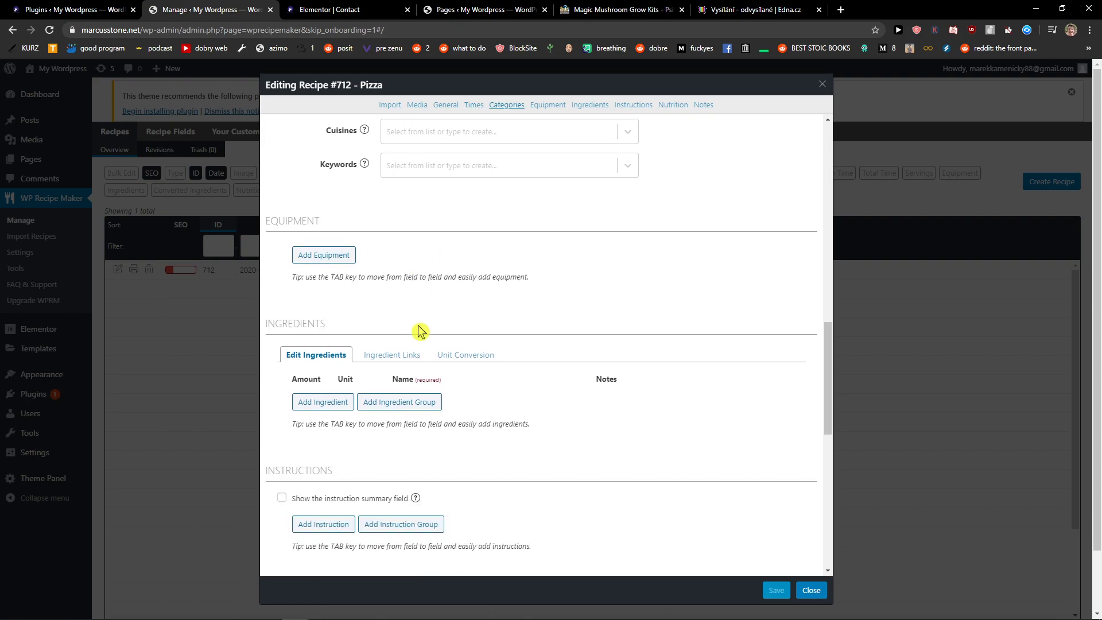
scroll(419, 332, down, 1)
scroll(413, 333, down, 1)
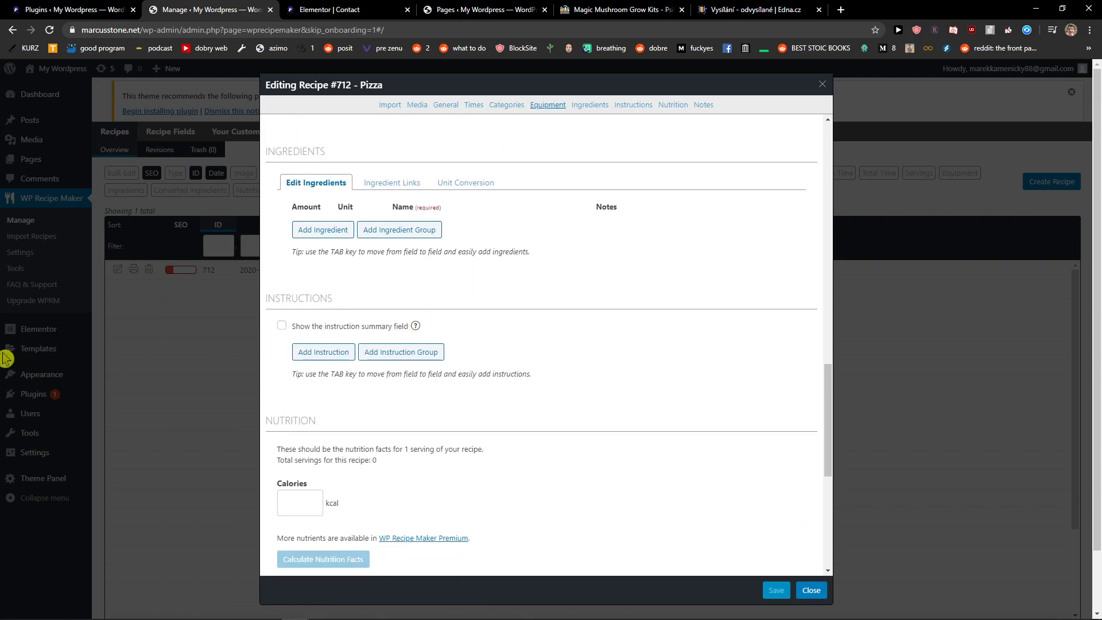